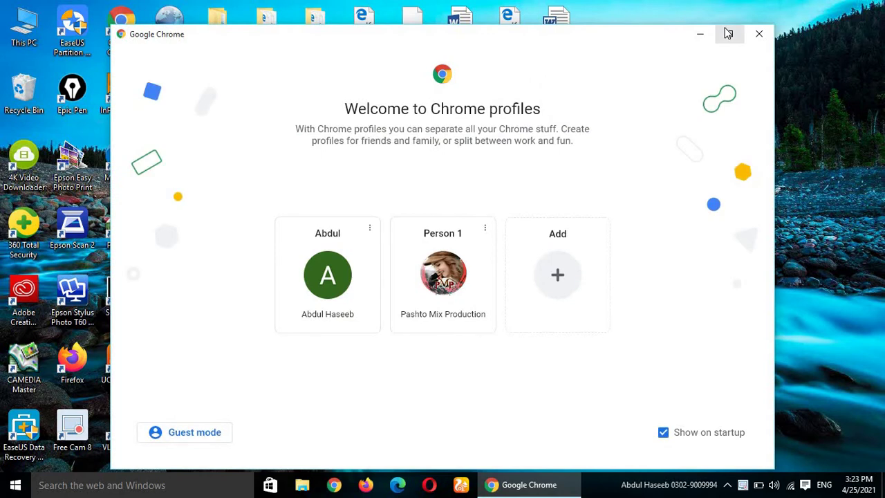
Step: Open Chrome with the Person 1 profile and go to youtube.com
click(728, 33)
click(436, 256)
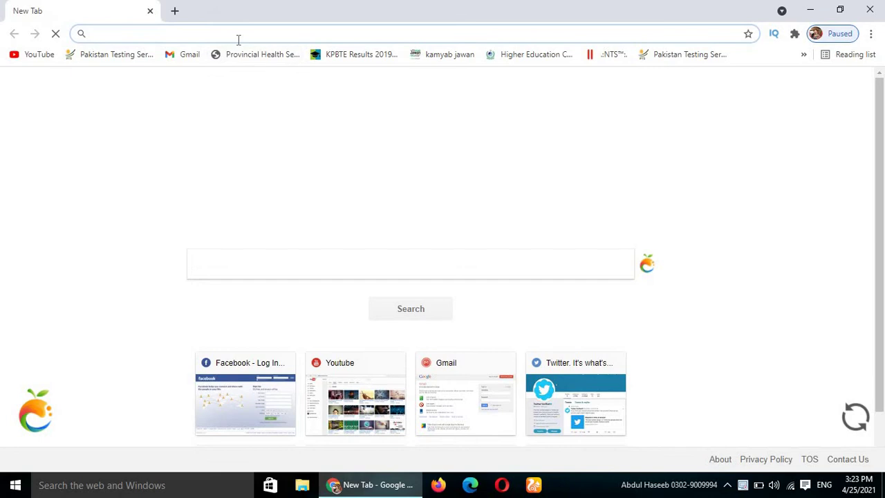
text(you)
key(Return)
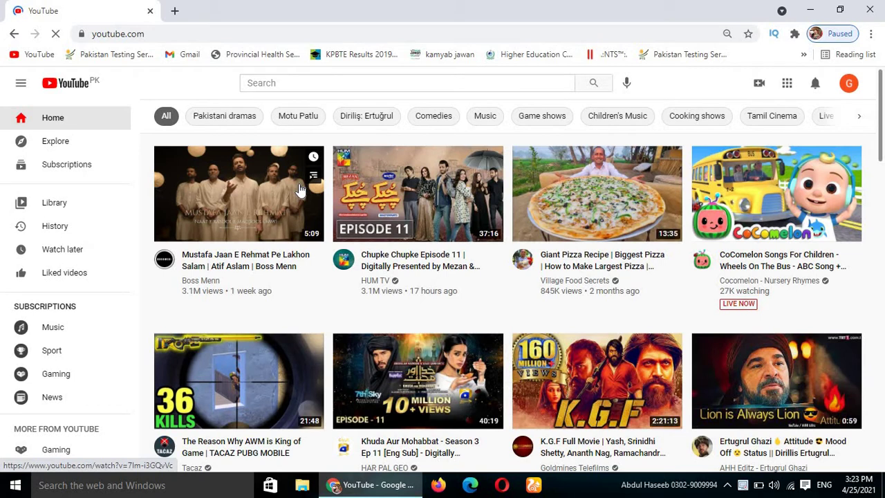
Step: Sign out of the current YouTube account and start signing in again
click(847, 85)
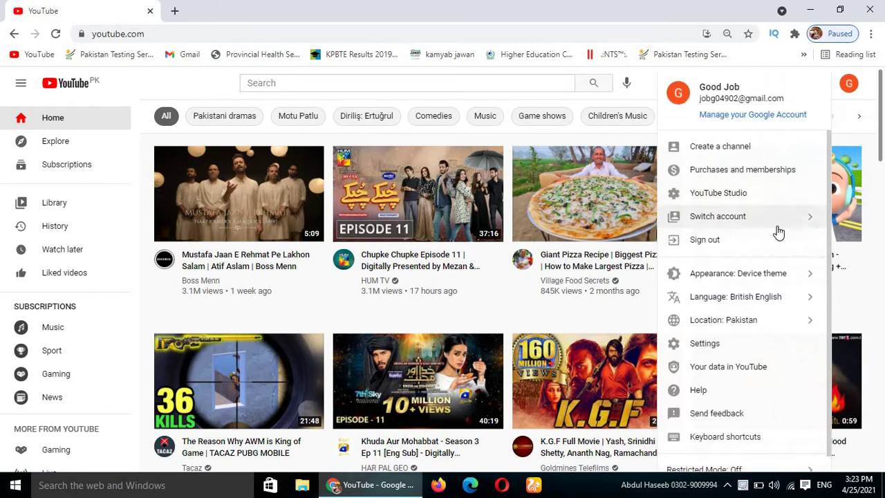
click(756, 248)
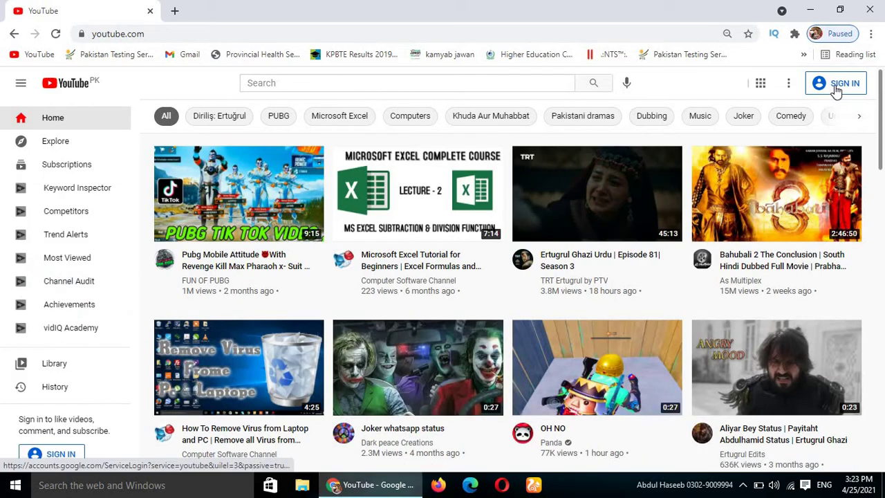
click(835, 86)
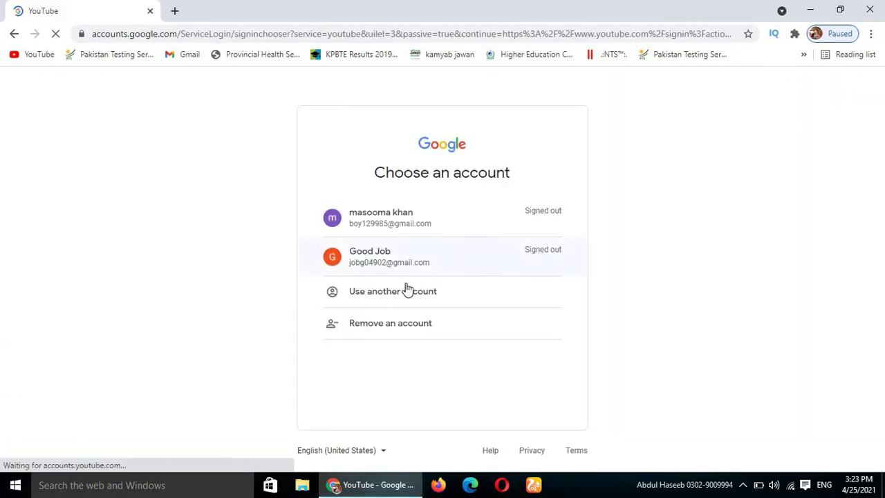
Step: Sign in with the second listed Google account by entering its password
click(382, 260)
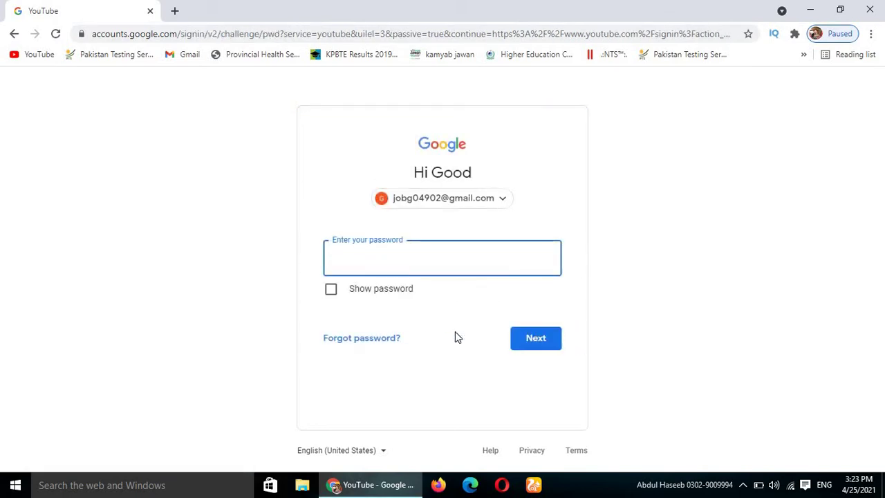
text(*******)
key(BackSpace)
key(BackSpace)
key(BackSpace)
key(BackSpace)
key(BackSpace)
key(BackSpace)
key(BackSpace)
text(••••)
text(•••••)
key(Return)
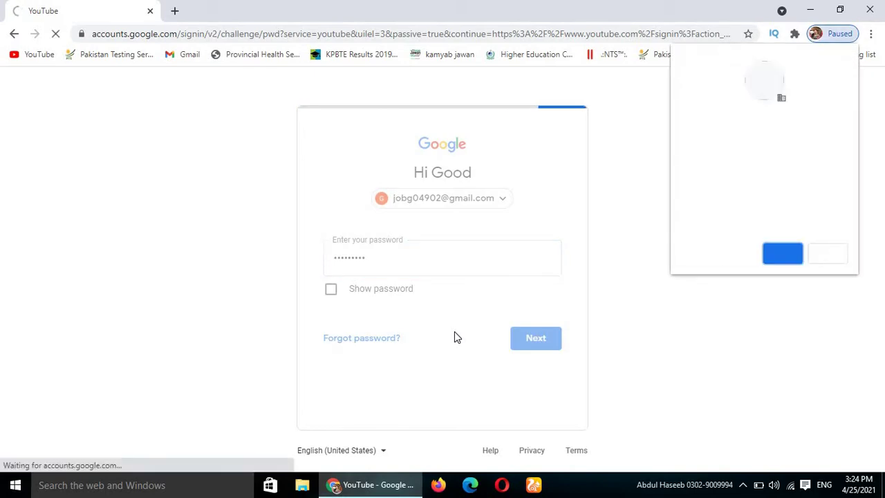
Step: Dismiss the Chrome profile prompt and confirm the account recovery options
click(817, 254)
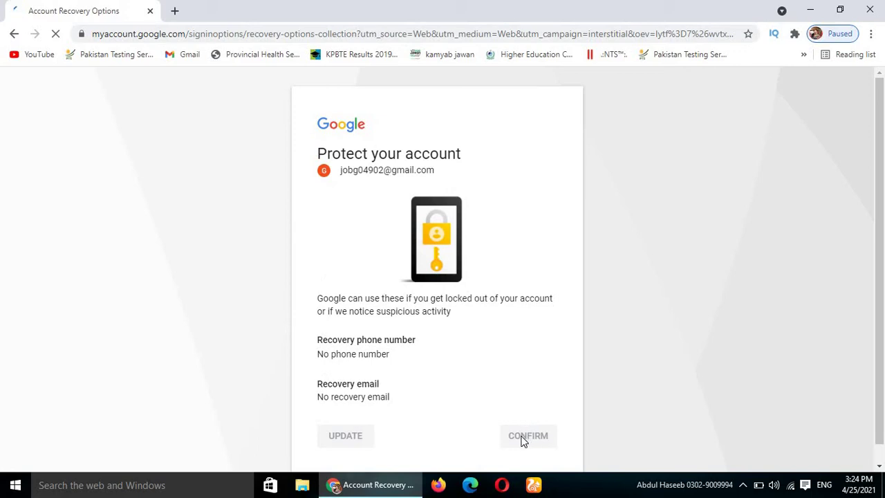
click(529, 440)
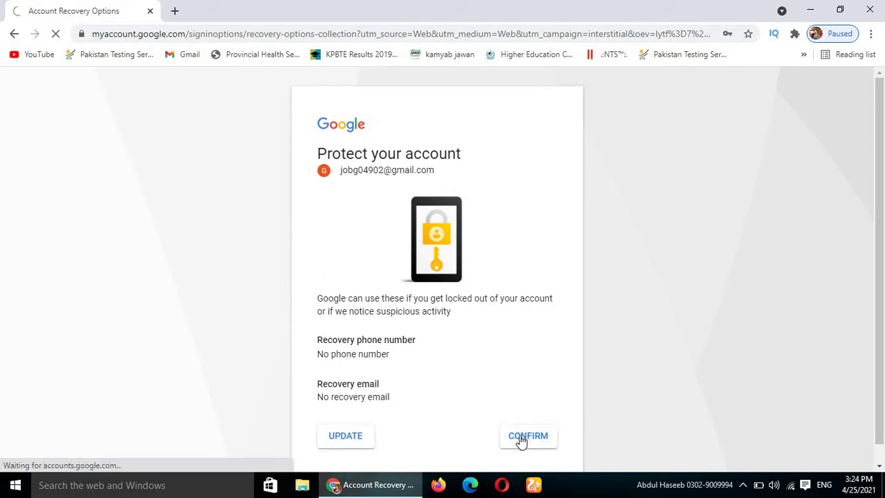
click(520, 441)
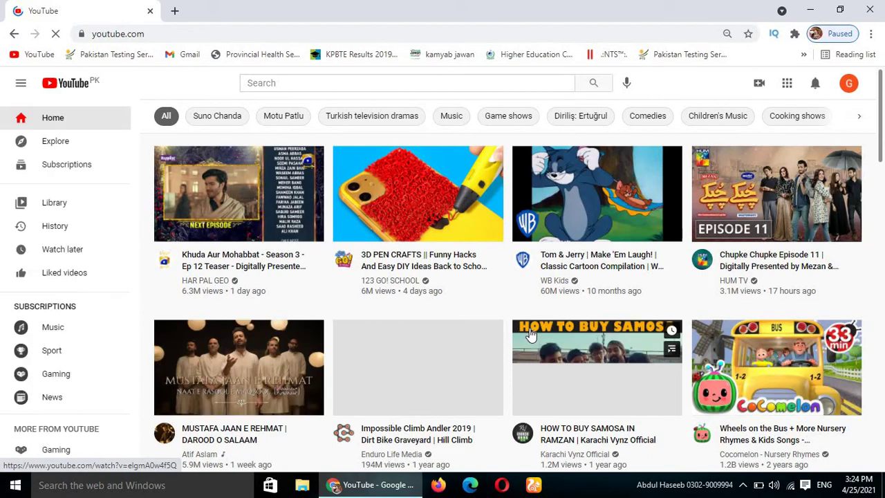
Step: Begin creating a channel from the account menu, choosing the custom-name option
click(852, 87)
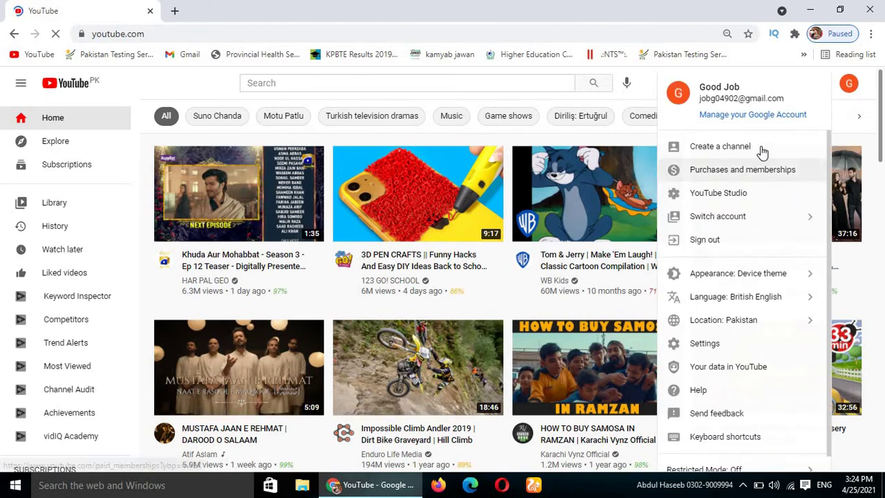
click(759, 149)
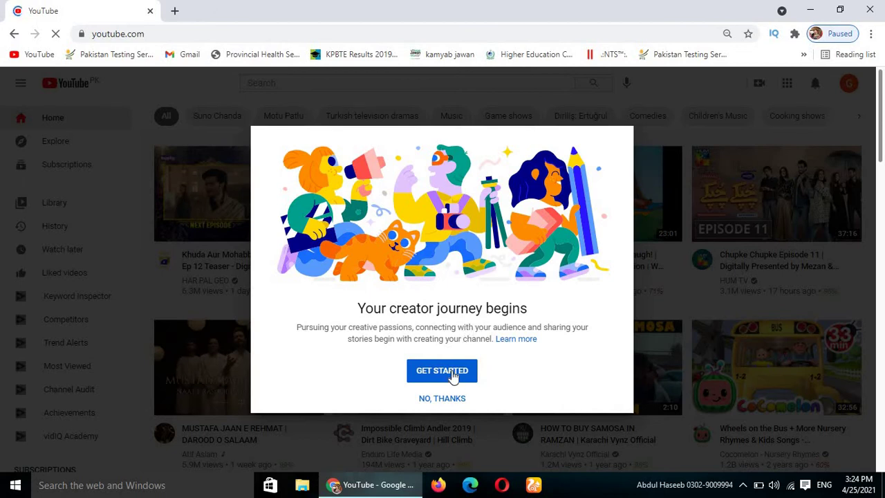
click(452, 373)
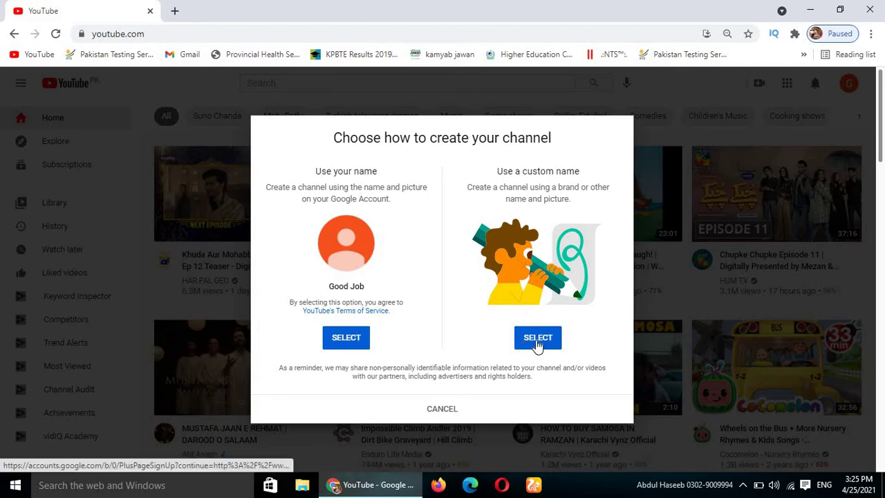
click(537, 342)
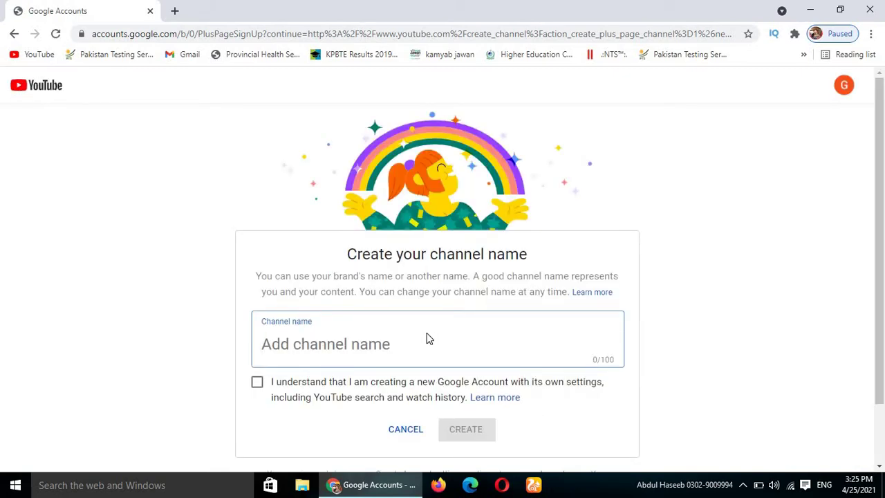
Step: Name the channel 'Videos 4U', acknowledge the new Google Account notice, and create it
text(Videos )
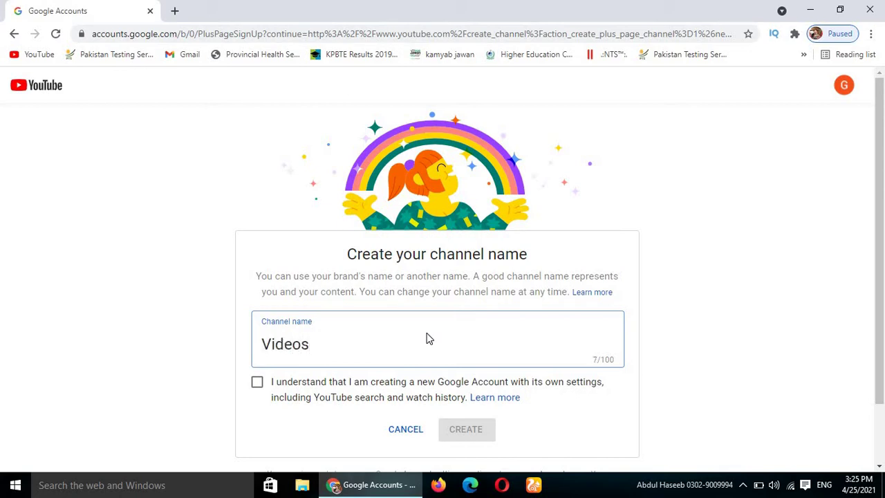
text(4U)
scroll(432, 334, down, 1)
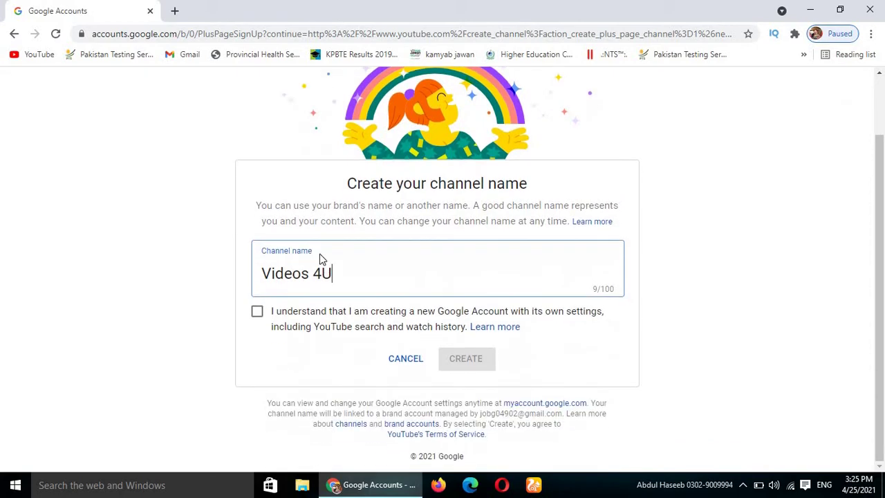
click(257, 314)
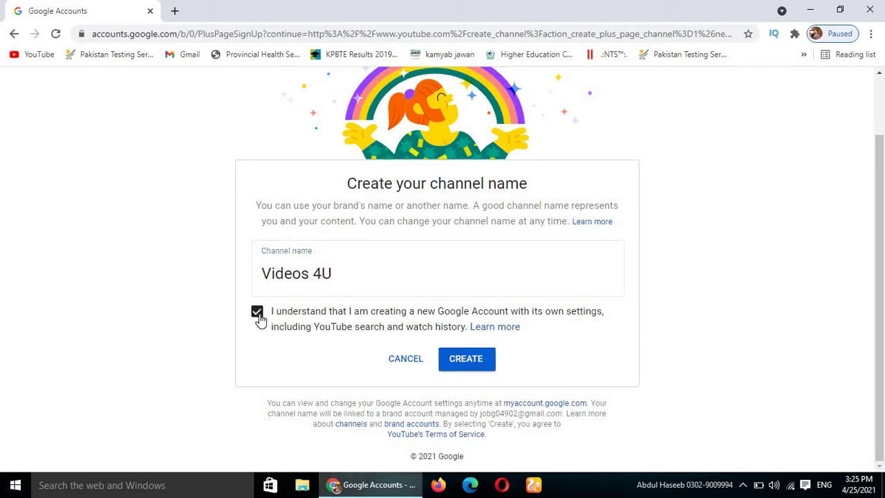
click(466, 359)
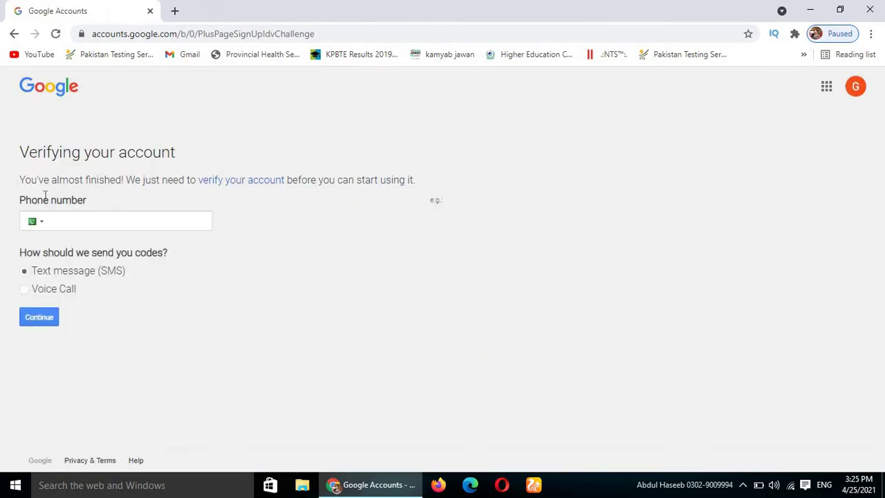
Step: Enter the phone number with text message (SMS) delivery and request a code
click(86, 220)
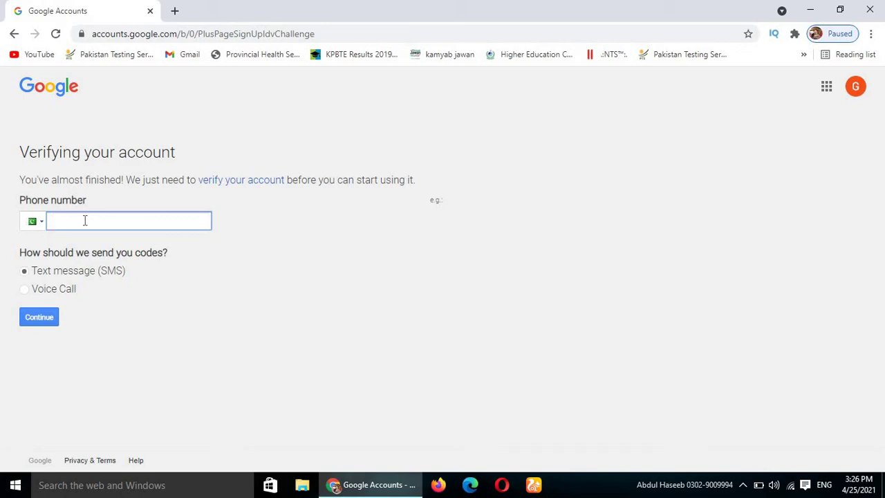
click(24, 289)
click(24, 271)
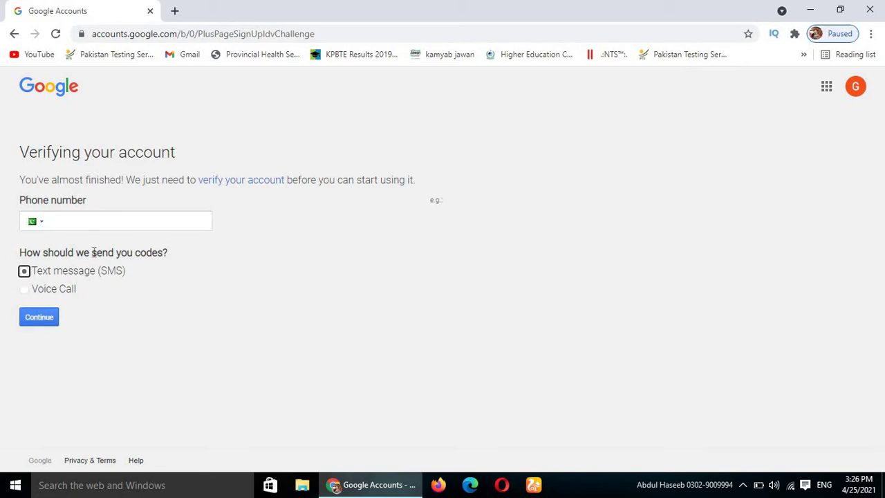
click(117, 218)
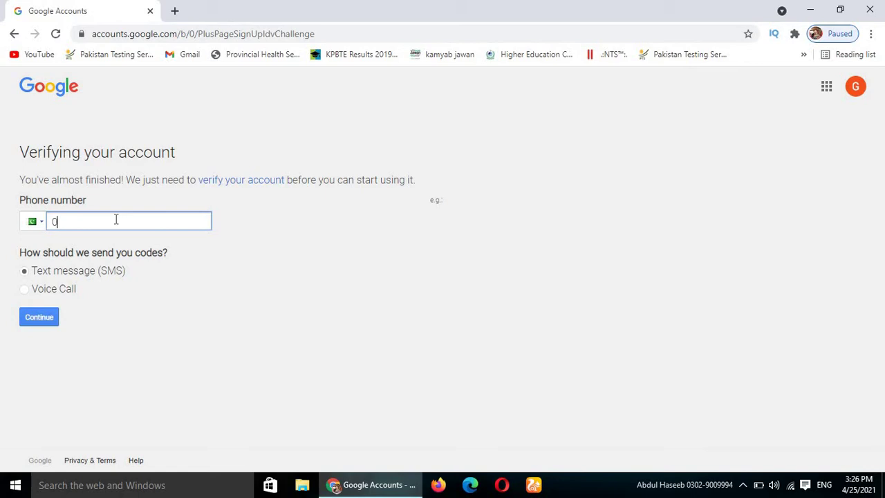
key(Return)
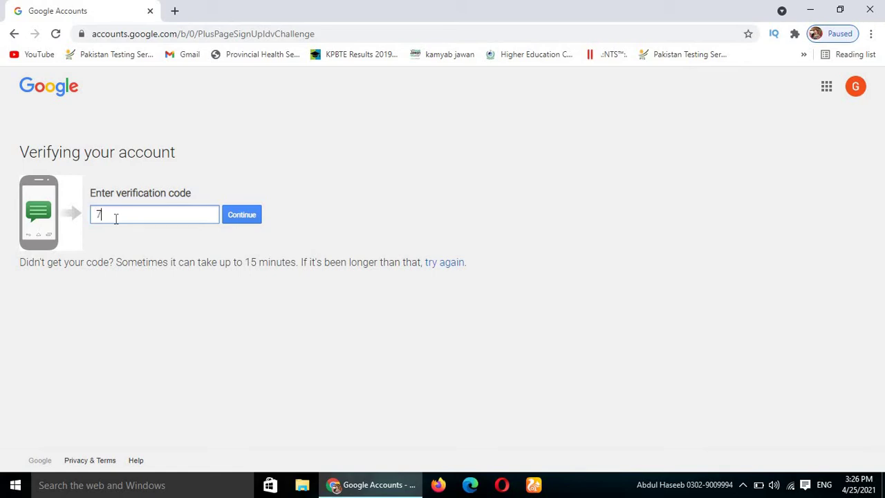
Step: Enter and submit the received SMS verification code
click(233, 215)
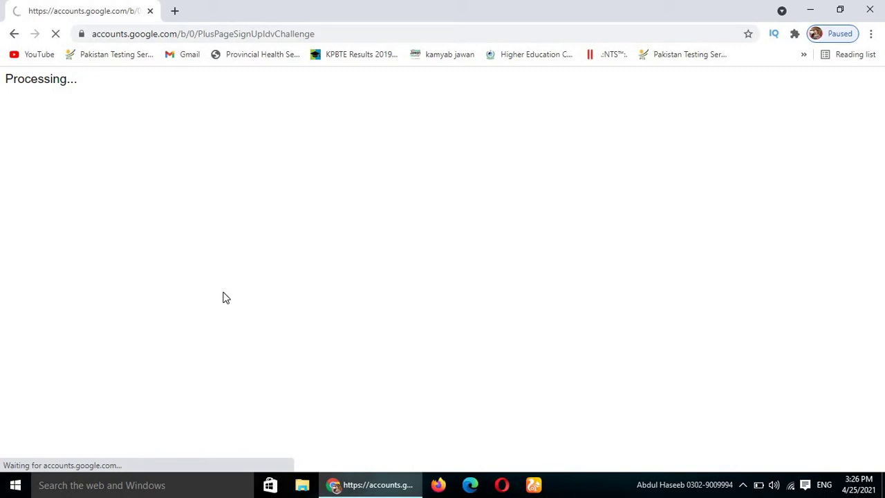
click(355, 487)
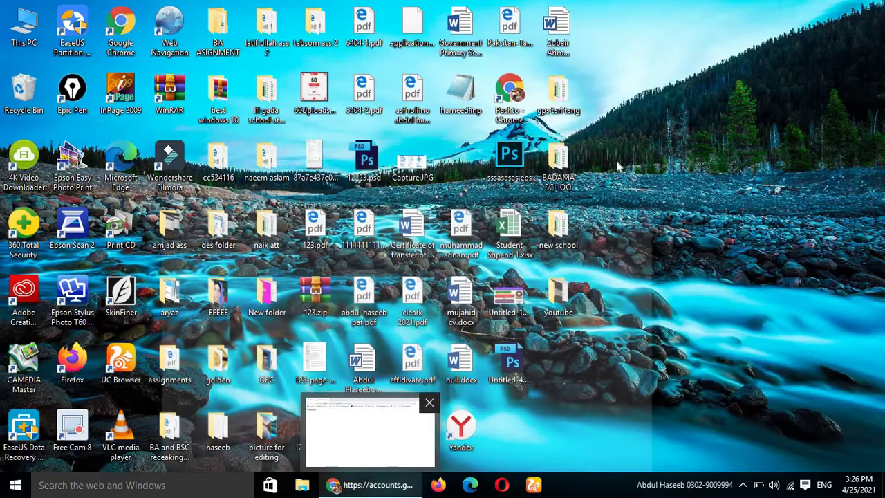
Step: Restore the minimized Chrome window from the taskbar
right_click(660, 174)
key(Escape)
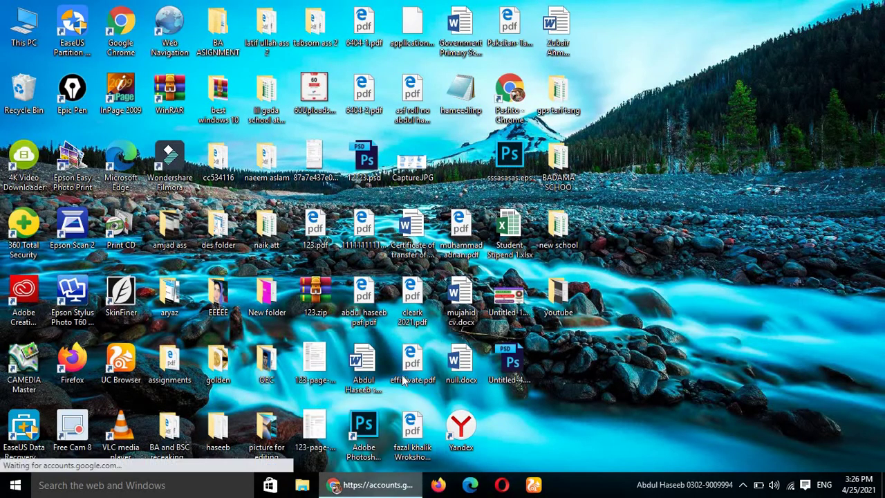
click(367, 485)
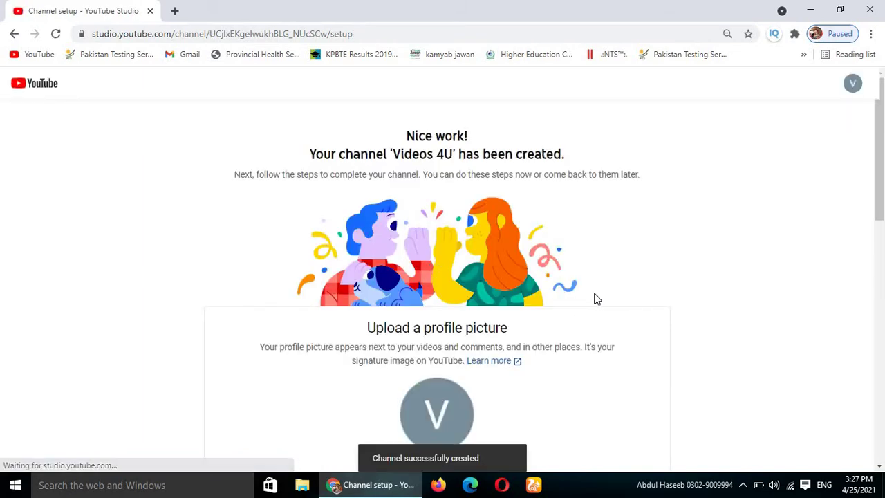
Step: Upload aa.jpg from the Desktop youtube folder as the channel profile picture
scroll(594, 302, down, 2)
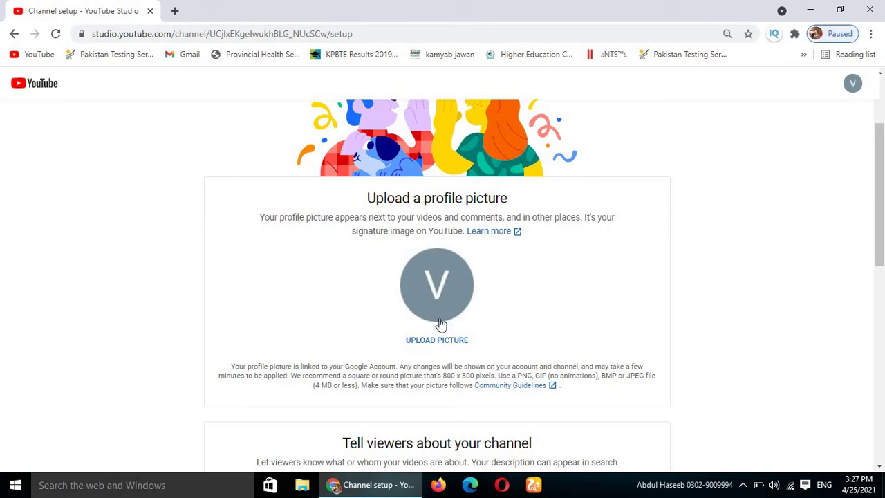
scroll(440, 295, down, 3)
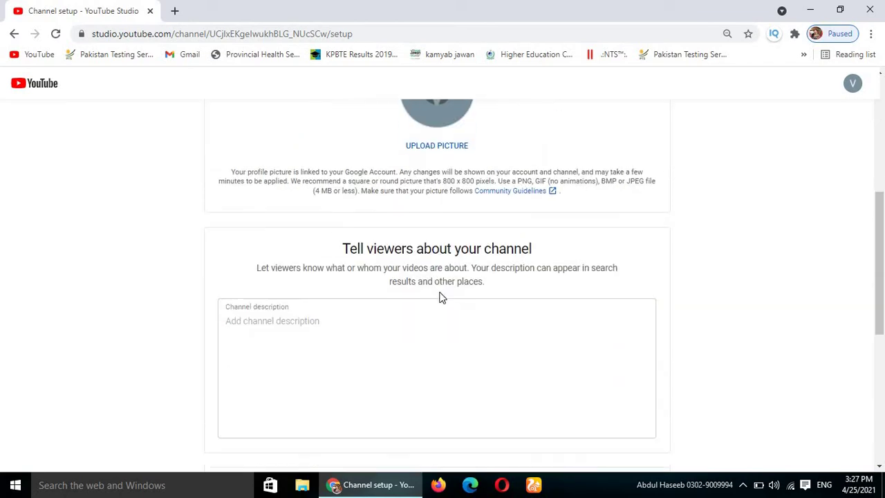
scroll(438, 297, up, 3)
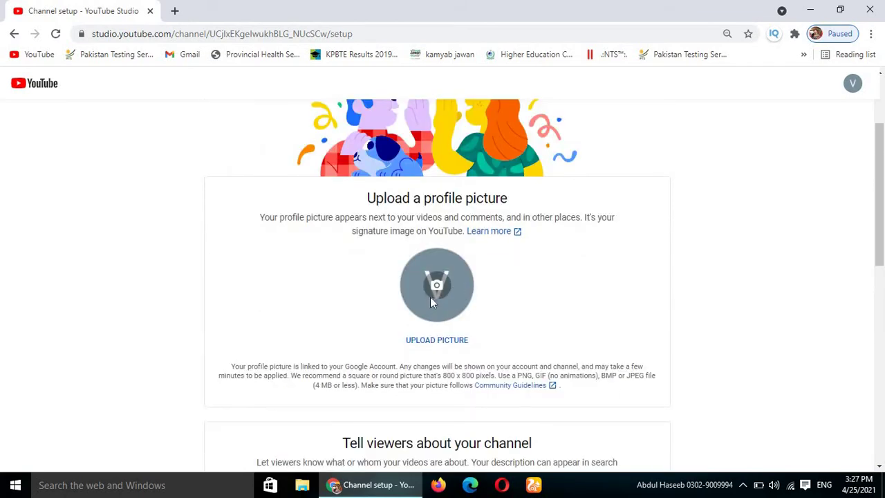
click(429, 297)
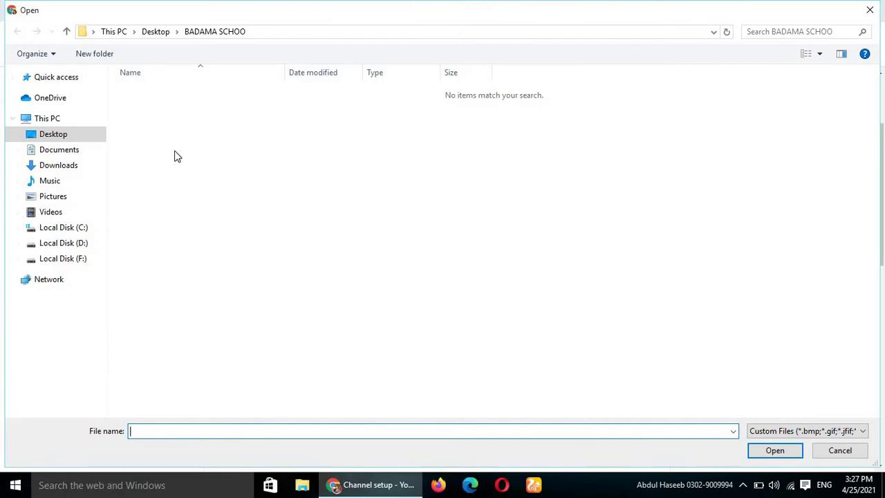
click(67, 134)
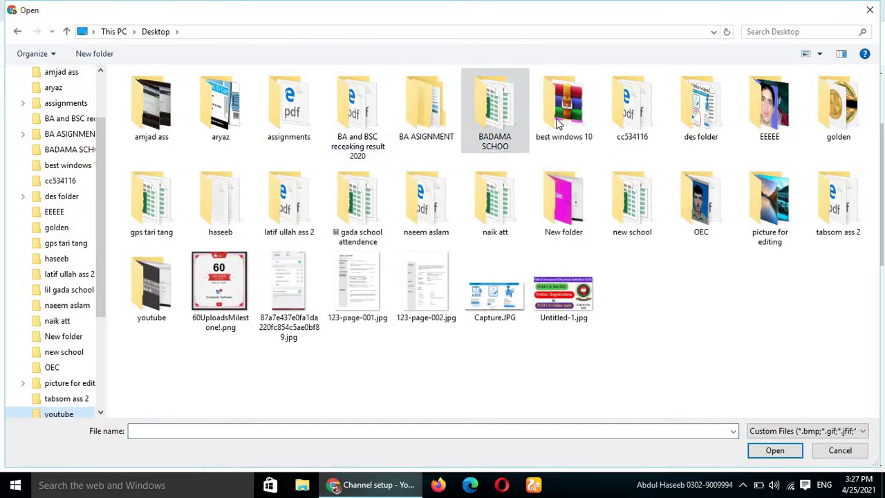
double_click(152, 283)
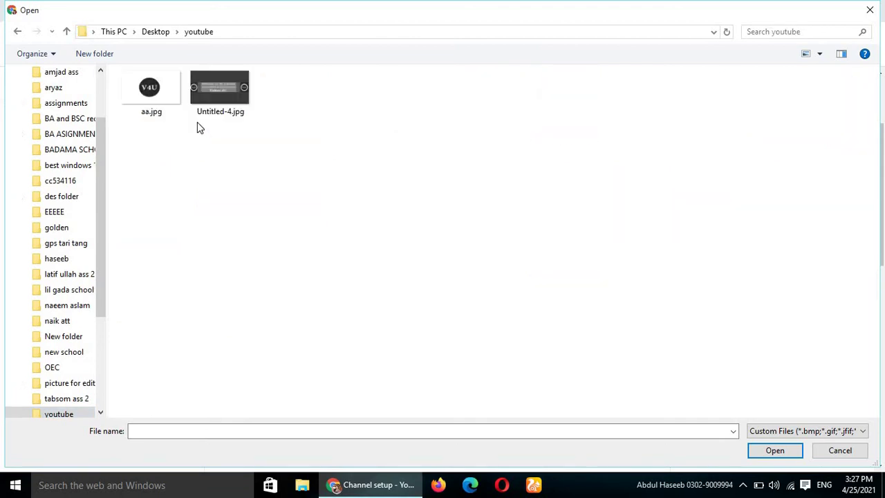
double_click(162, 99)
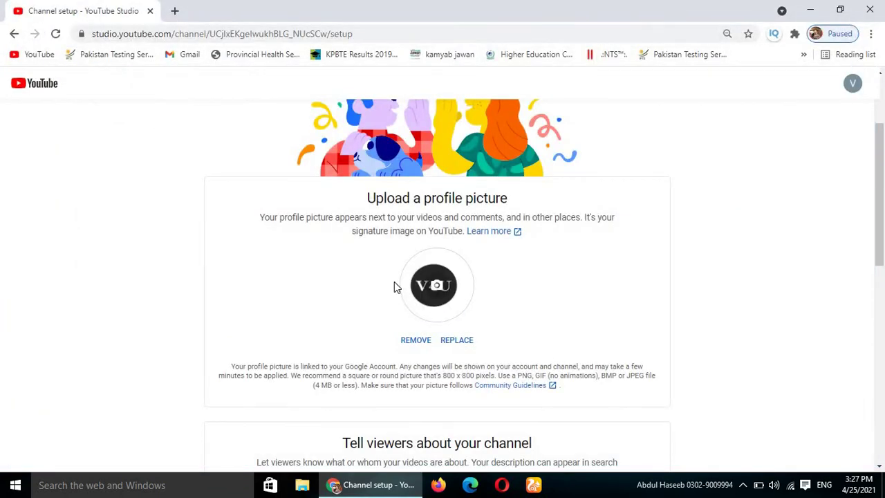
scroll(657, 306, down, 3)
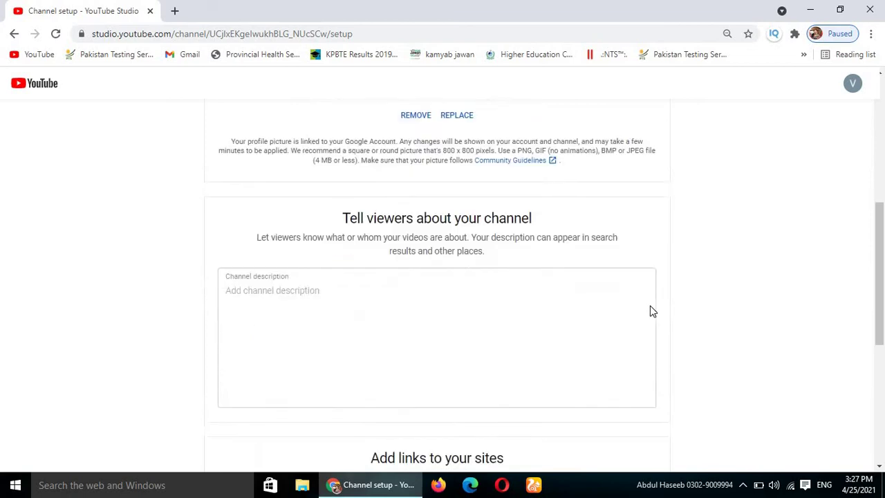
scroll(650, 310, down, 1)
scroll(645, 307, up, 1)
click(328, 362)
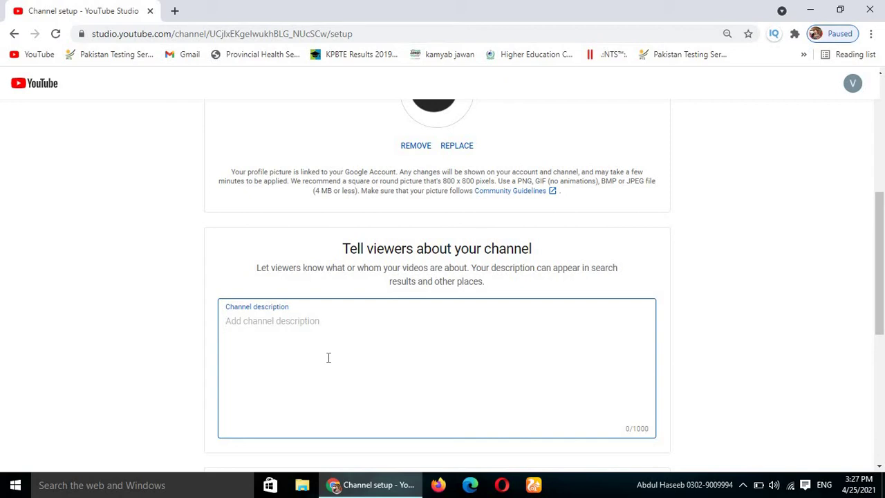
Step: Enter '#vidoes4u' as the channel description
text(#vidoe)
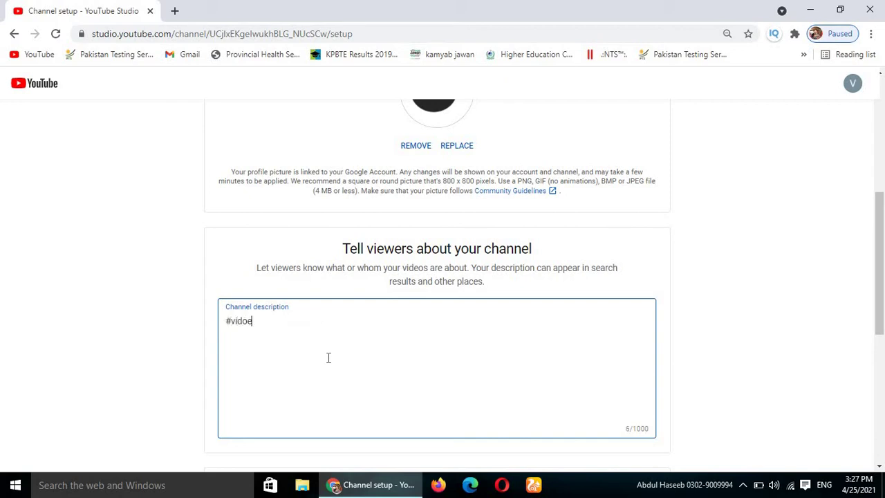
text(s4u)
key(Return)
key(Return)
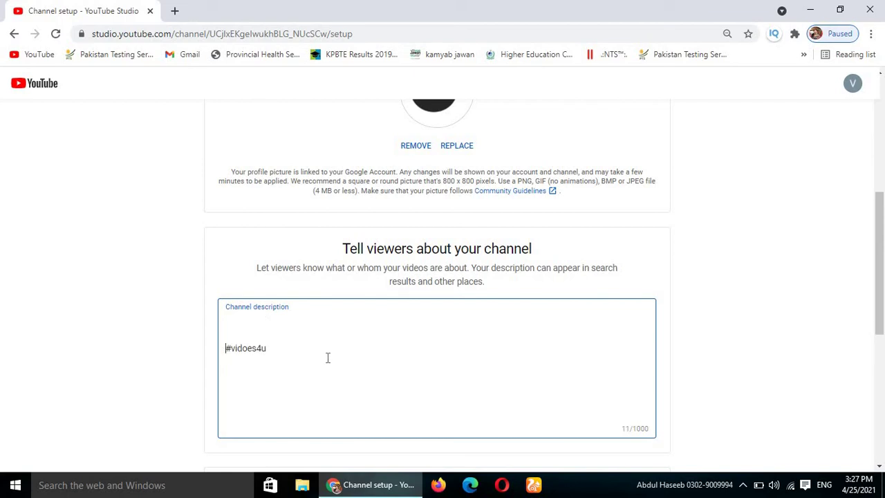
scroll(321, 366, down, 5)
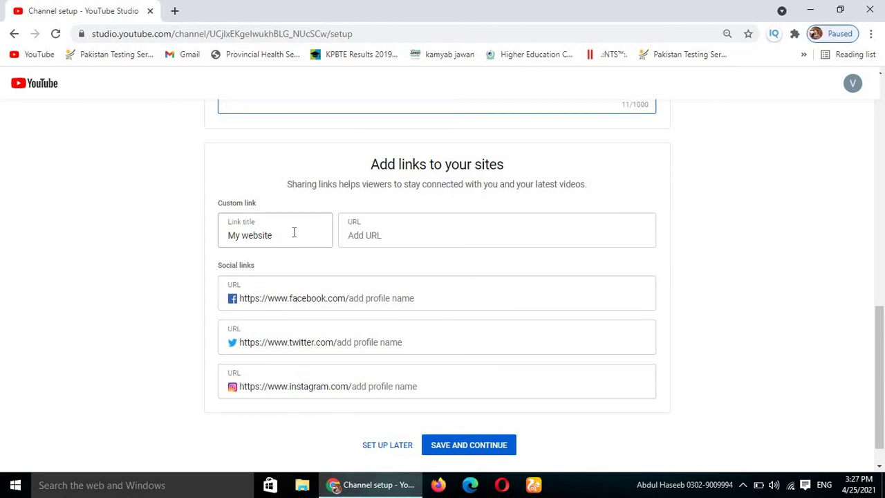
Step: Clear the default 'My website' link title, leaving it blank
drag(274, 235, 164, 238)
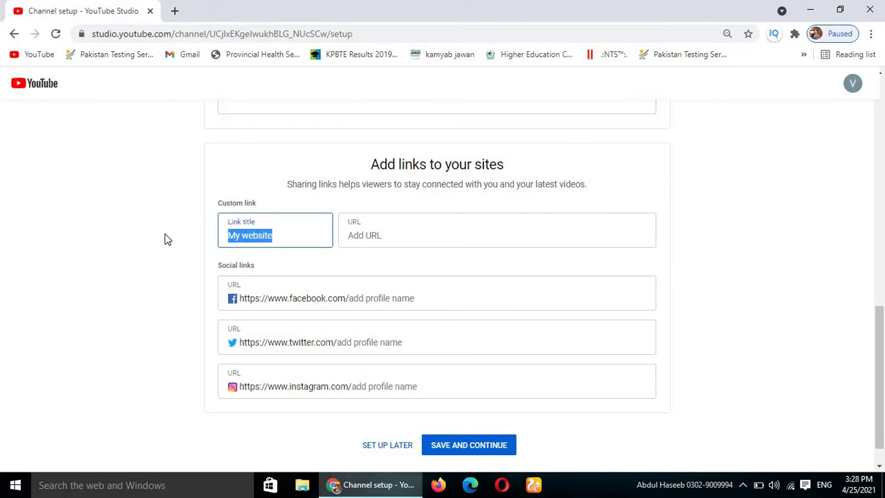
text(facebook)
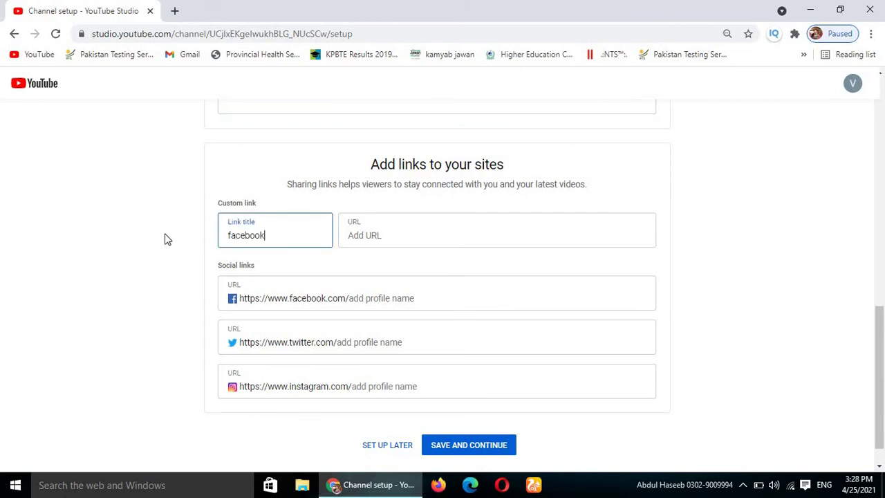
click(366, 238)
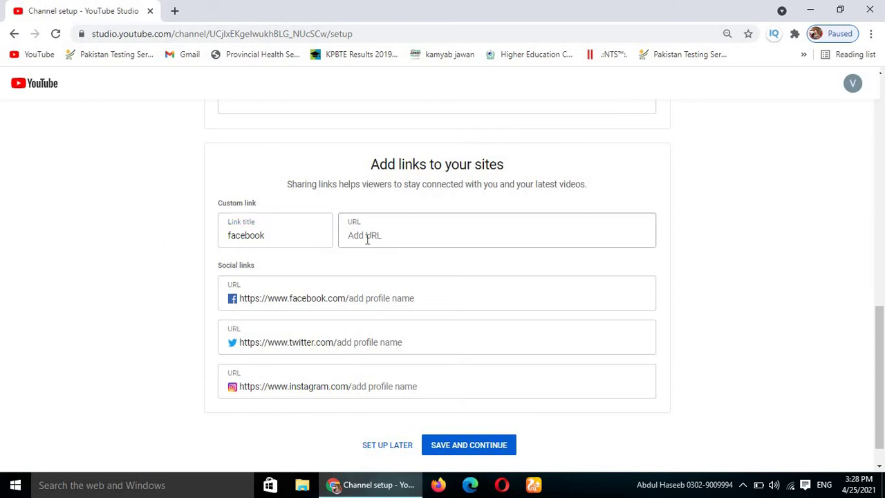
click(292, 234)
double_click(226, 245)
key(BackSpace)
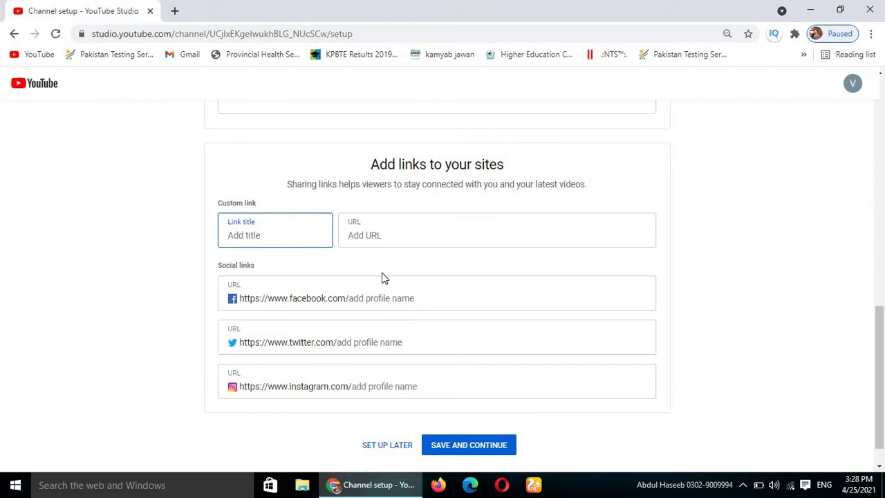
scroll(382, 273, up, 3)
scroll(382, 272, down, 4)
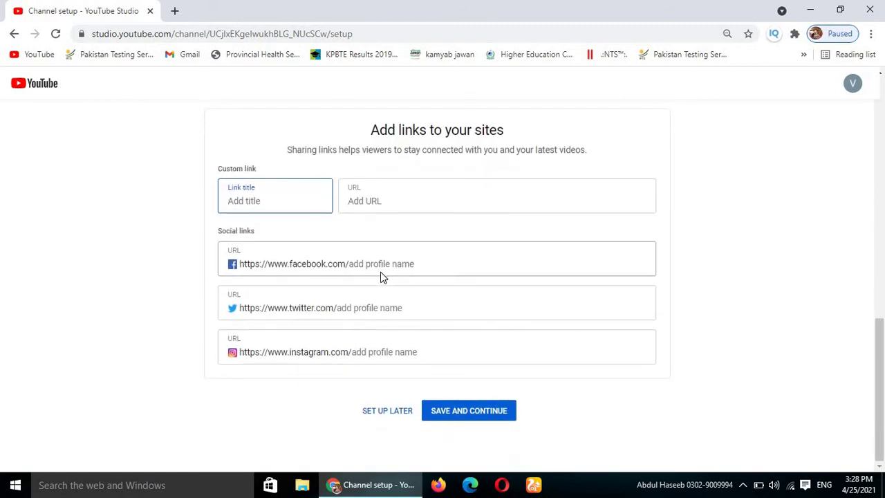
Step: Skip the rest of setup and open the Videos 4U channel's empty content page in Studio
click(382, 416)
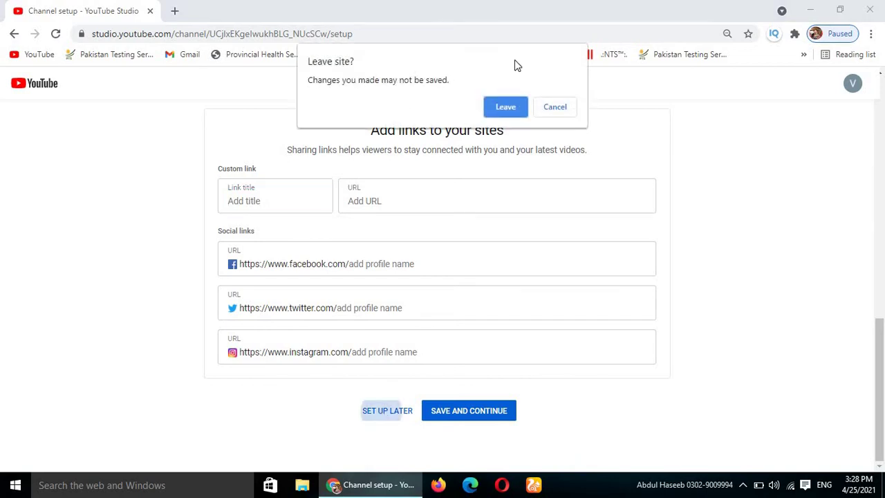
click(508, 104)
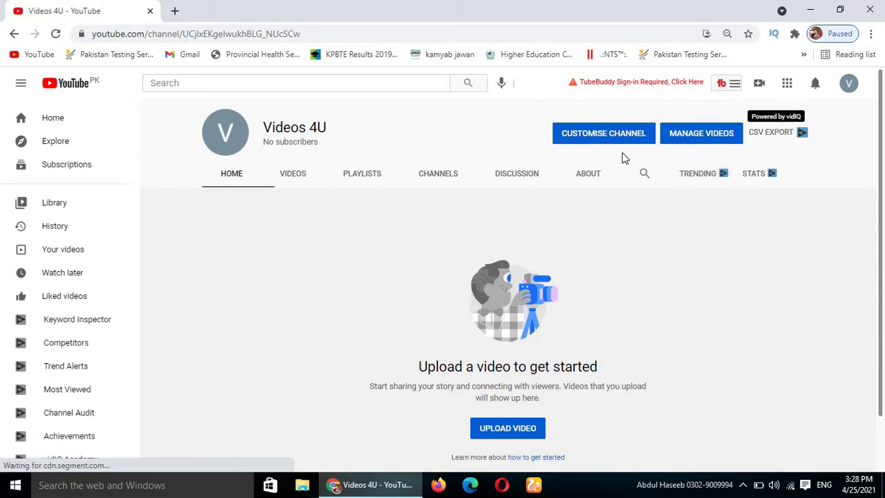
click(684, 138)
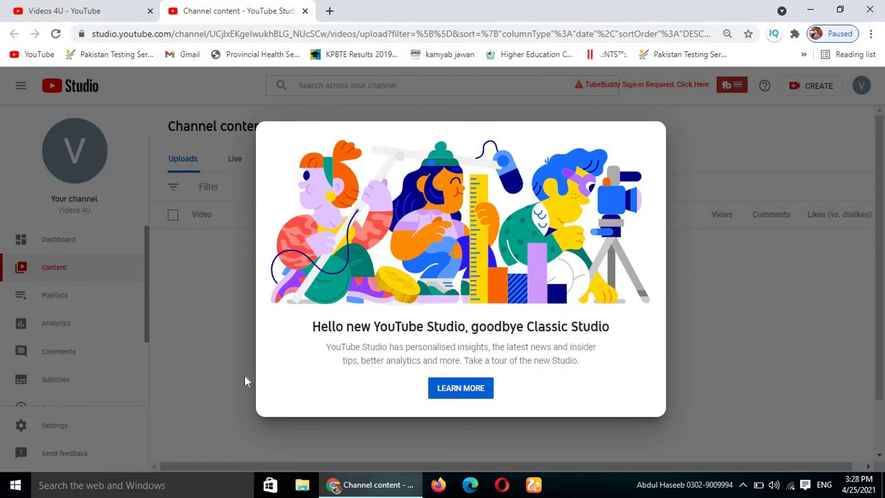
click(178, 350)
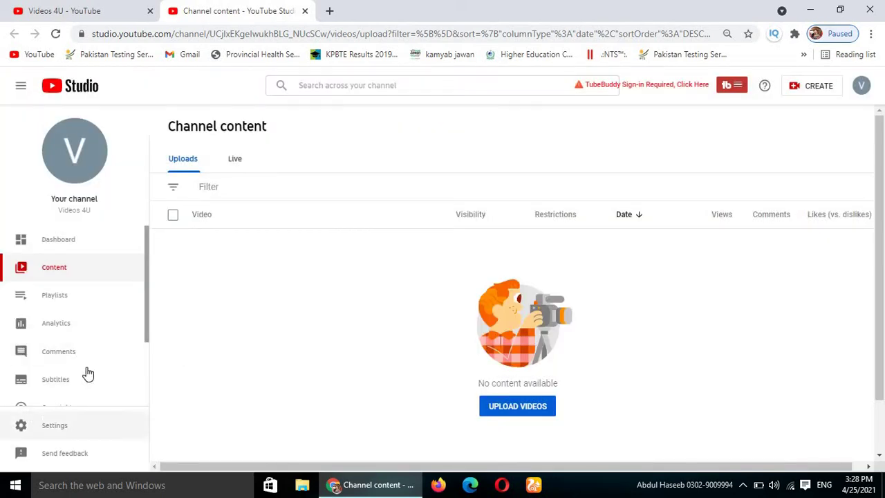
scroll(90, 356, down, 2)
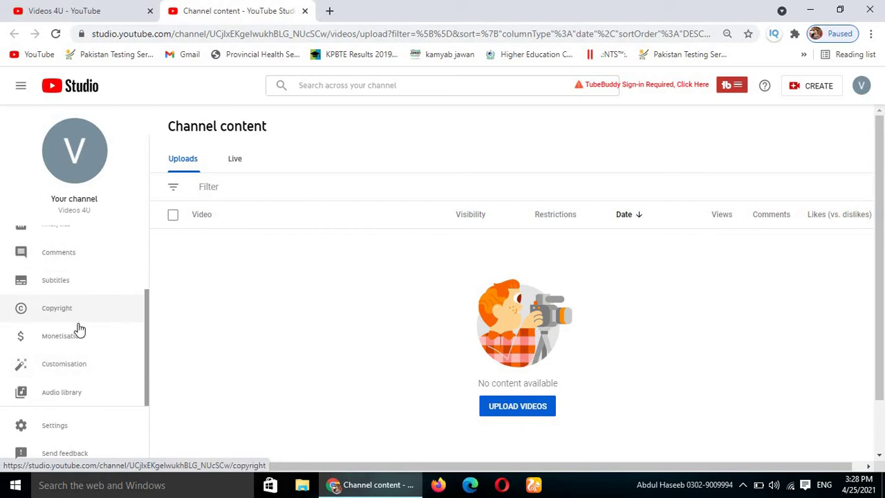
Step: Open Customisation and its Basic info tab for the Videos 4U channel
click(85, 366)
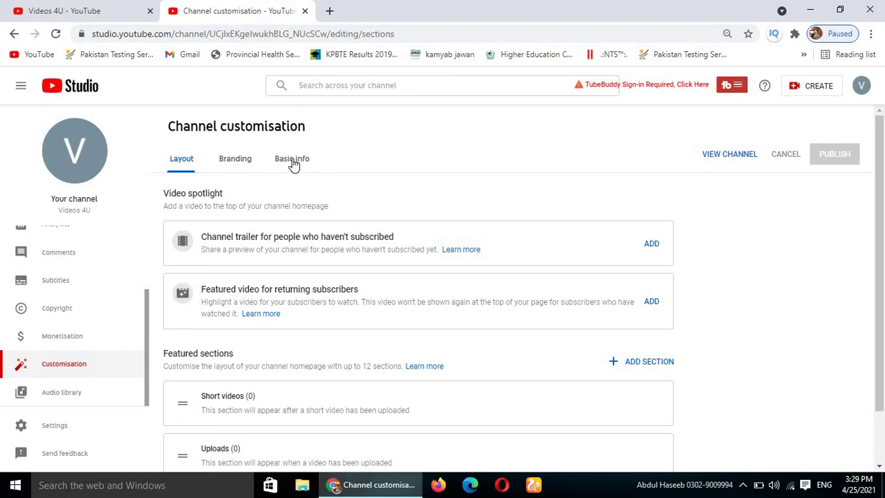
click(292, 160)
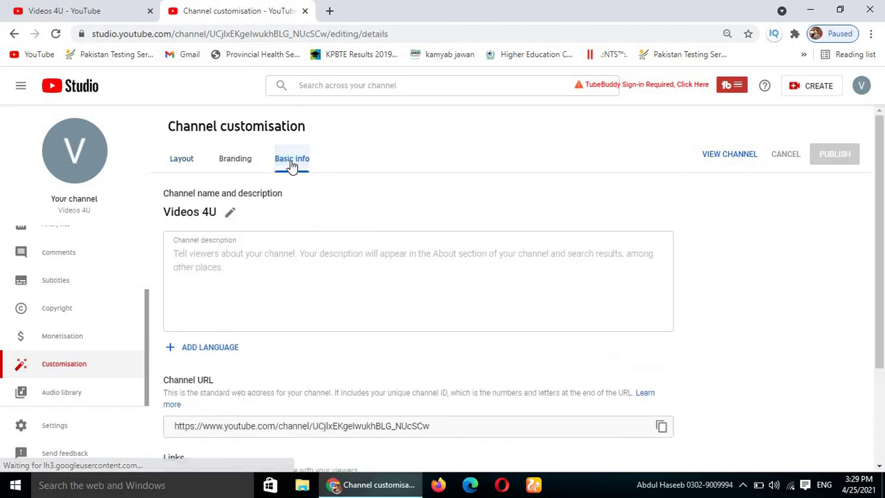
Step: Write #video4u as the channel description with blank lines above it
click(233, 295)
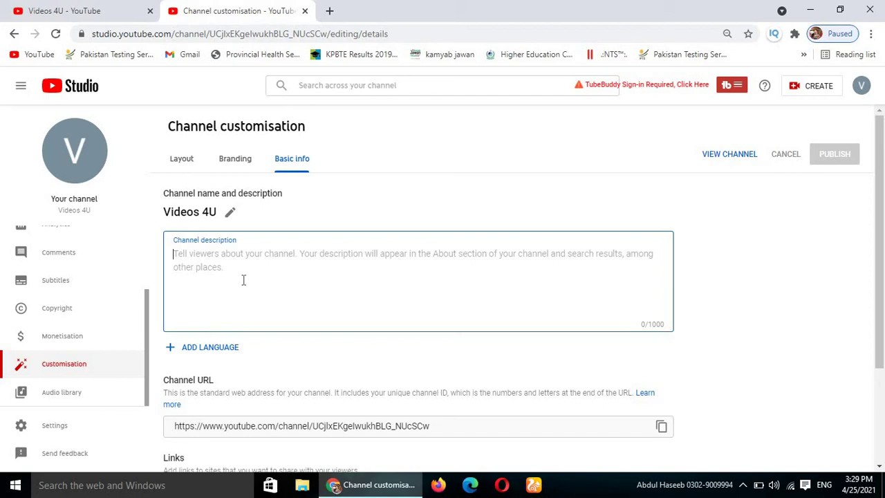
text(#)
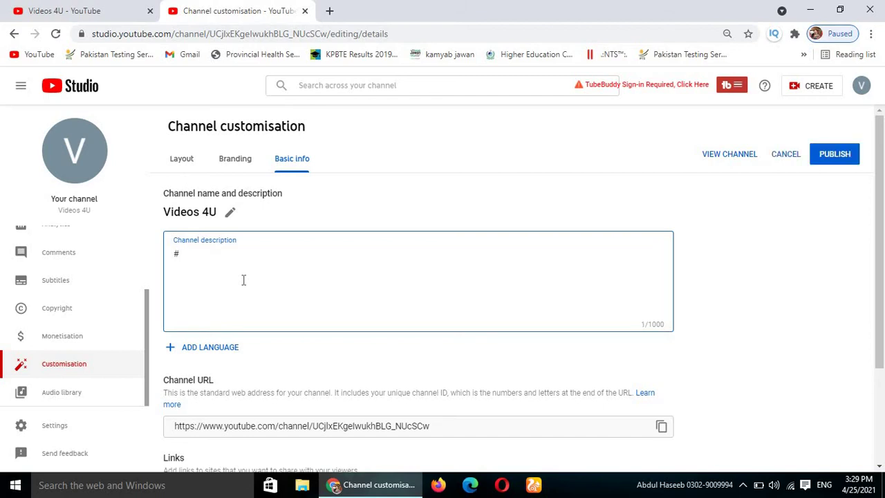
text(video4u)
click(174, 255)
key(Return)
key(Return)
click(365, 218)
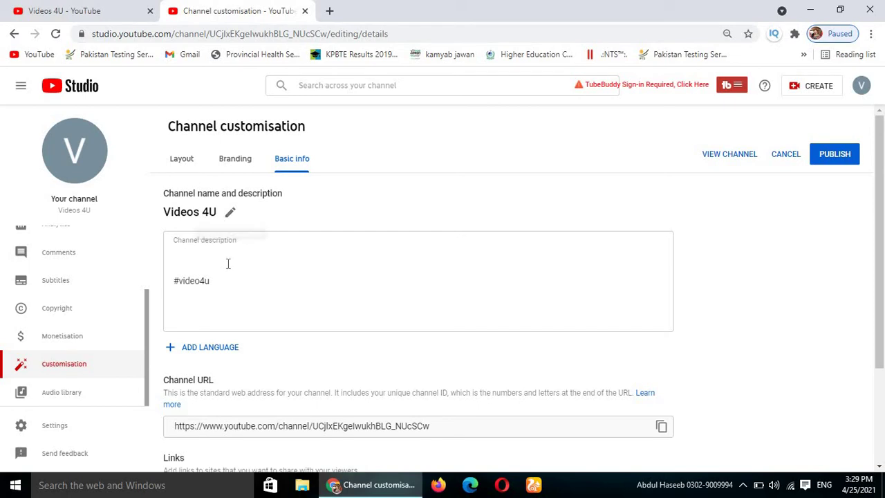
Step: Scroll down to the contact Email field and select it
scroll(227, 262, down, 4)
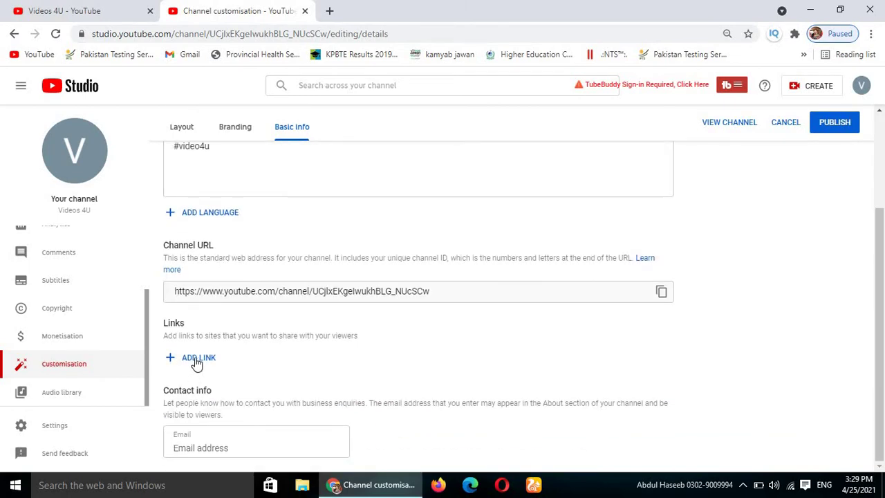
click(241, 448)
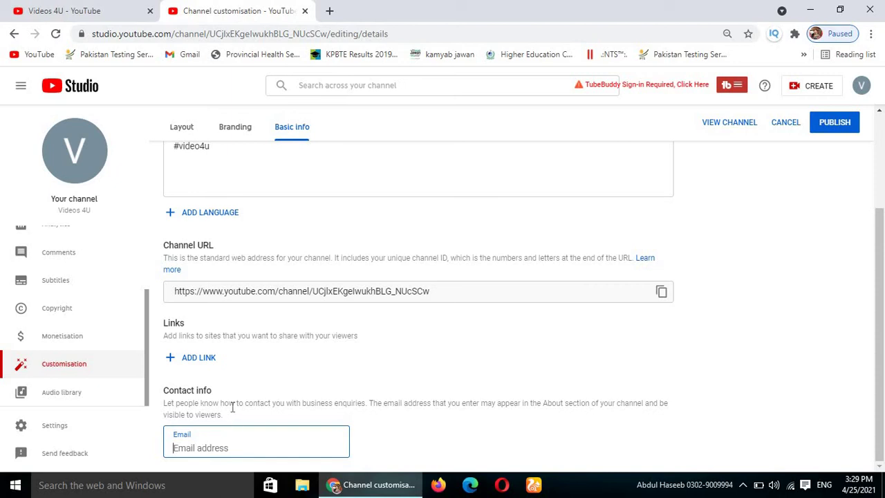
scroll(235, 339, up, 2)
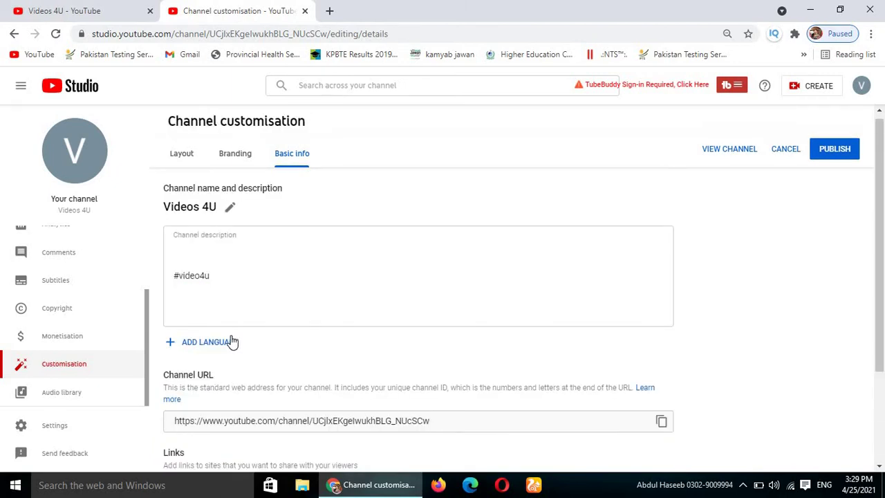
scroll(231, 342, down, 2)
scroll(228, 342, up, 1)
scroll(228, 342, up, 1)
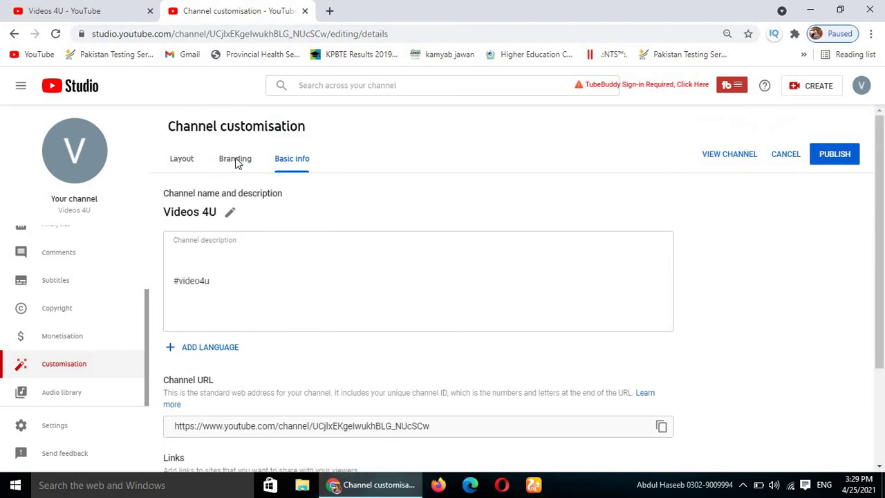
Step: On the Branding tab, upload aa.jpg as the profile picture, cropped around the V4U logo
click(235, 158)
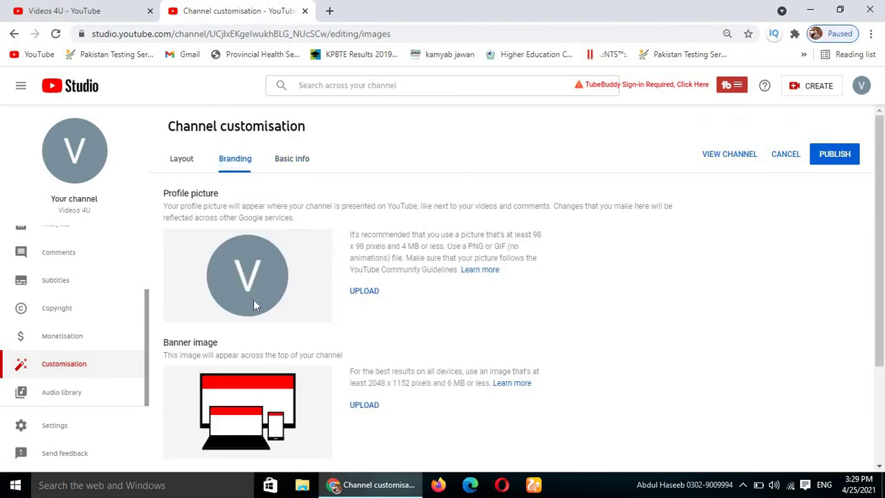
scroll(257, 269, down, 1)
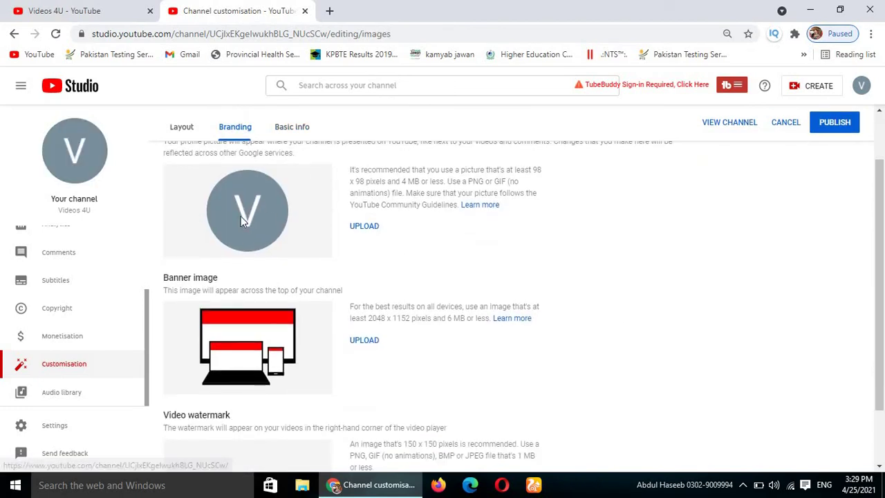
scroll(242, 215, up, 1)
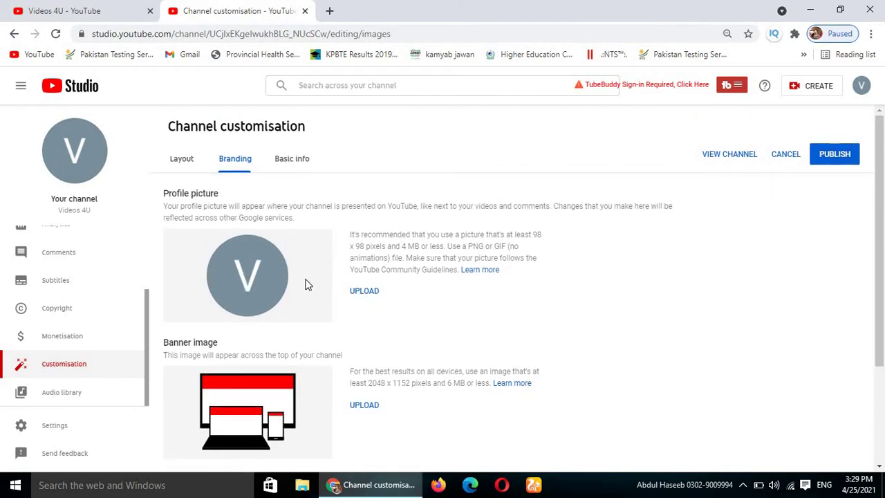
click(370, 292)
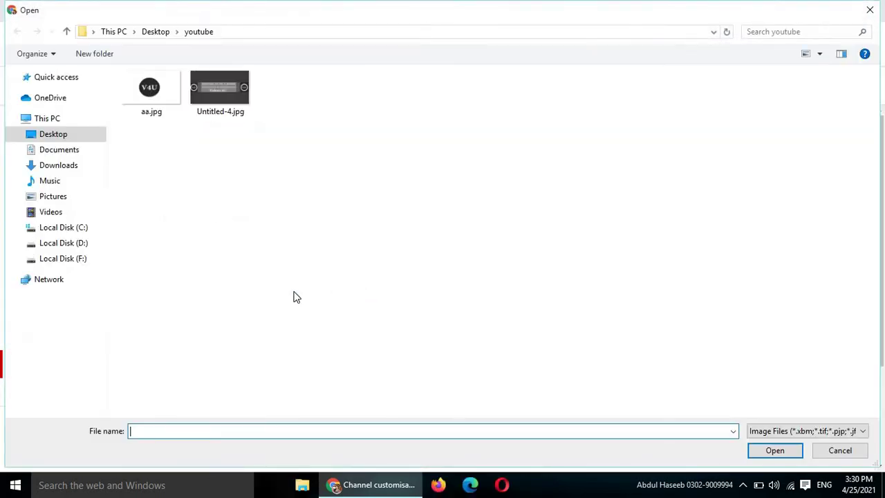
double_click(157, 91)
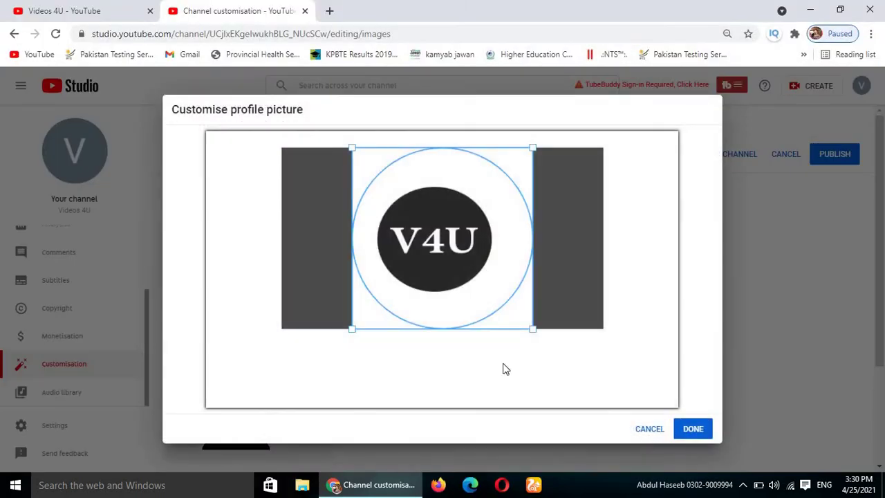
drag(451, 245, 448, 245)
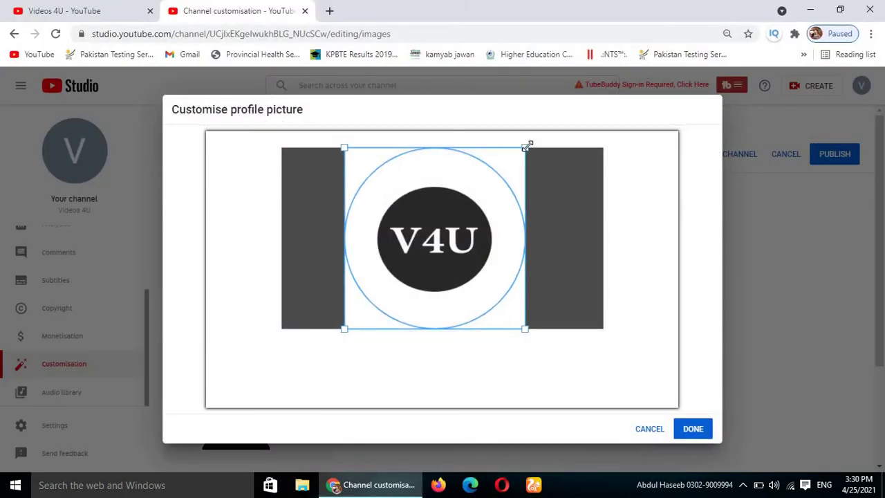
drag(527, 145, 480, 192)
drag(451, 242, 471, 224)
click(692, 429)
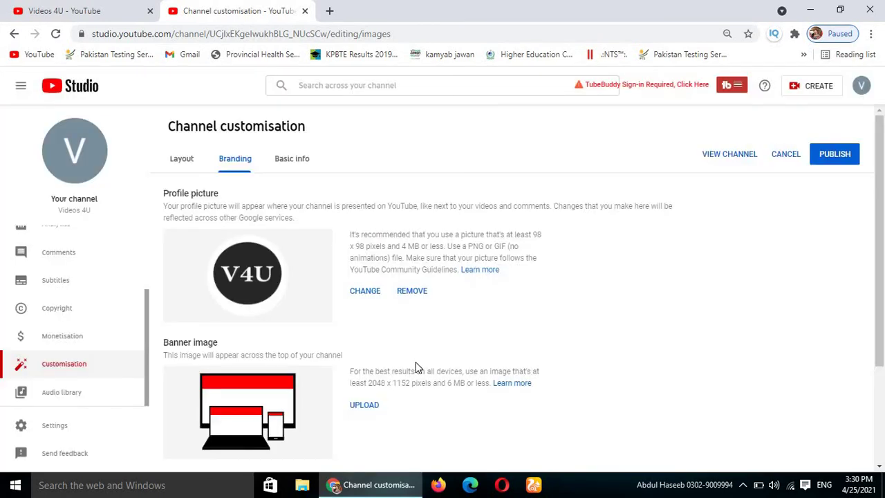
Step: Upload Untitled-4.jpg as the banner image and accept its crop
scroll(416, 366, down, 2)
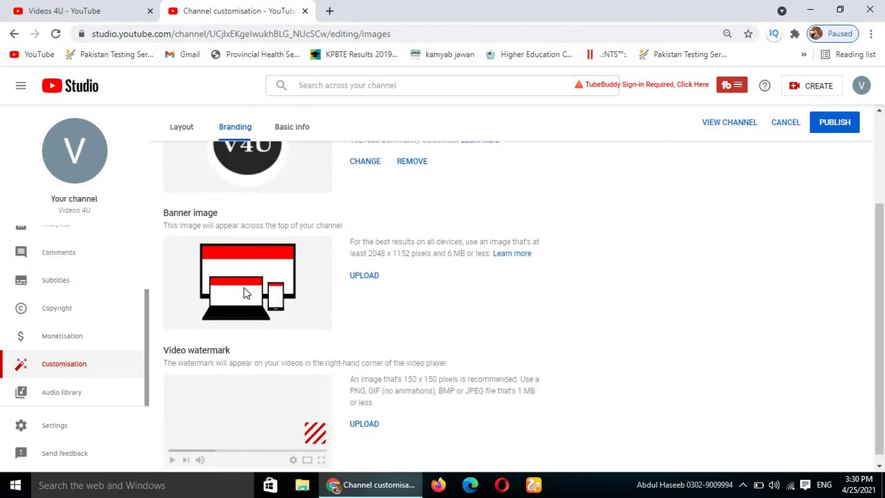
click(358, 279)
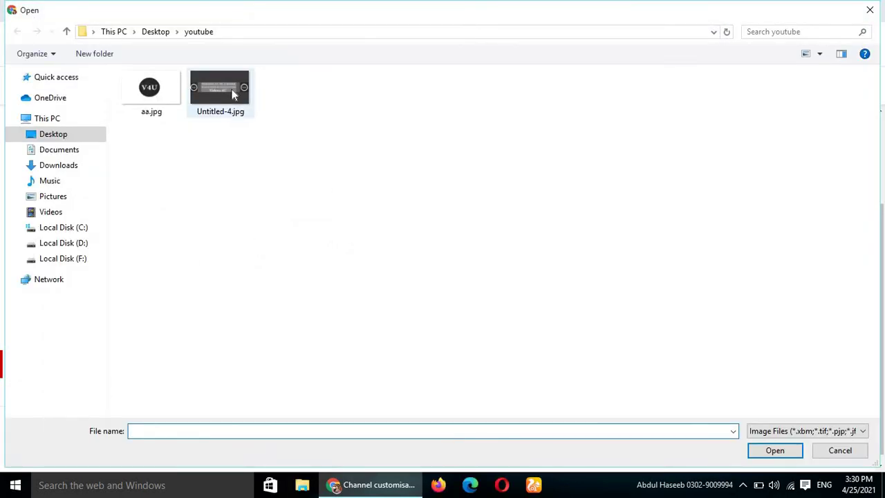
double_click(232, 90)
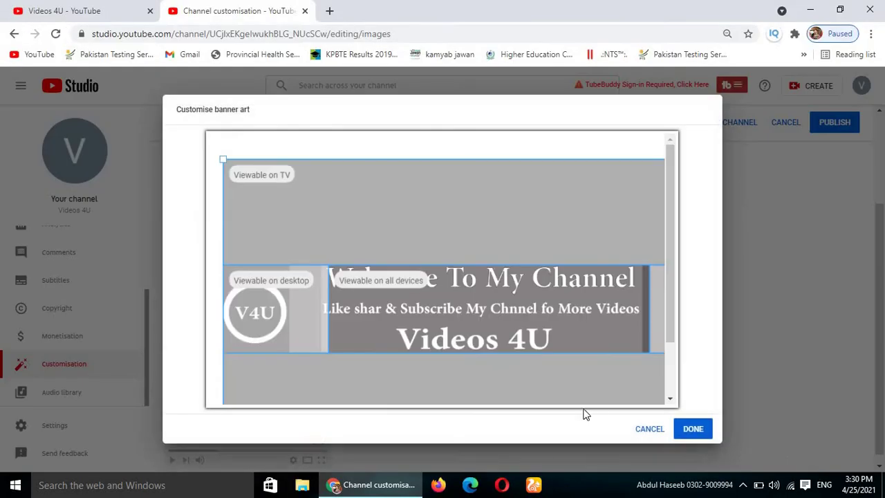
click(691, 429)
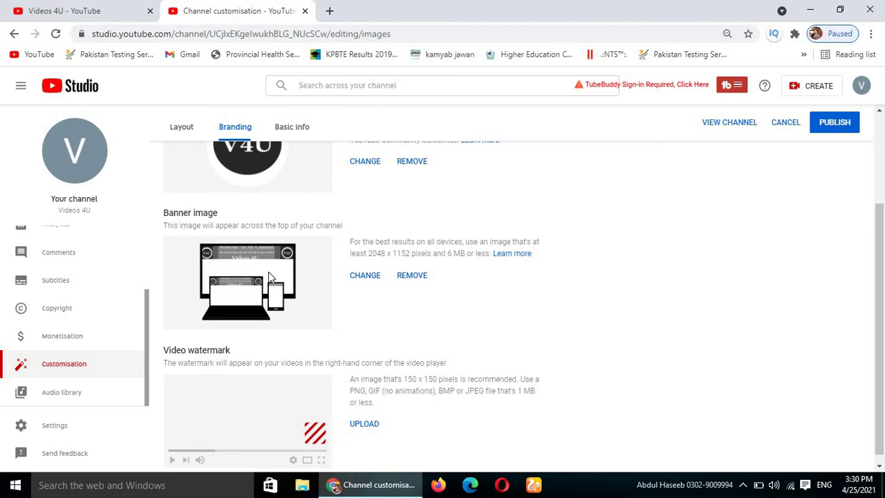
scroll(346, 318, down, 1)
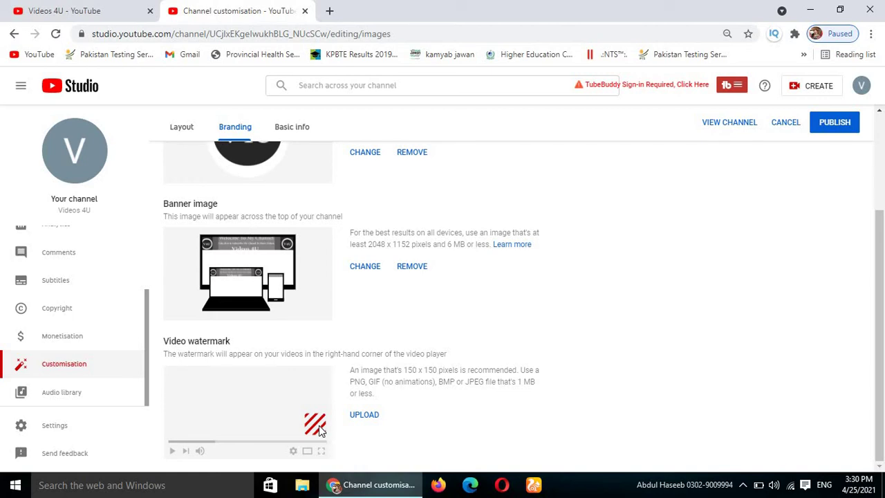
Step: Add aa.jpg as the video watermark, cropped to the V4U logo, shown for the entire video
click(359, 416)
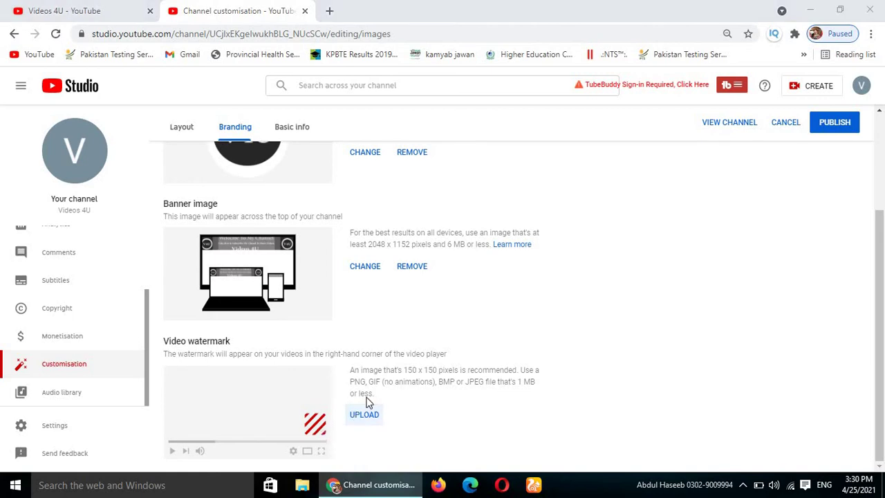
click(163, 95)
double_click(163, 95)
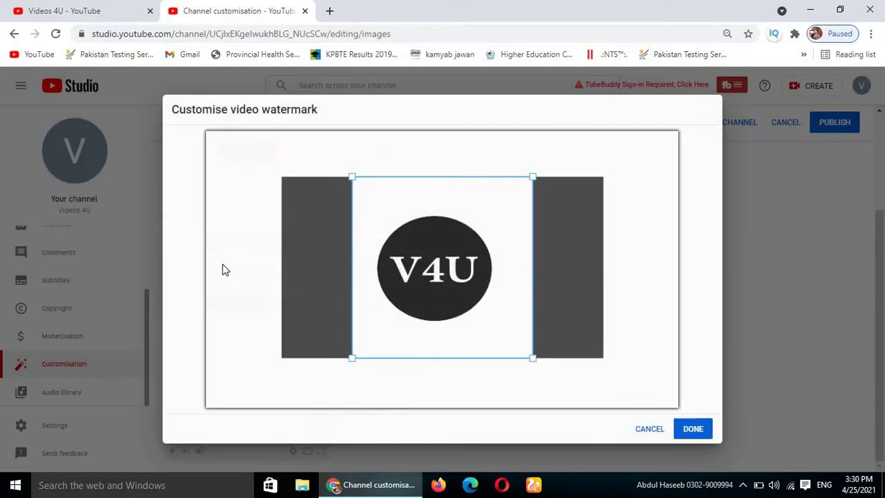
drag(527, 356, 455, 312)
drag(375, 195, 388, 219)
click(691, 429)
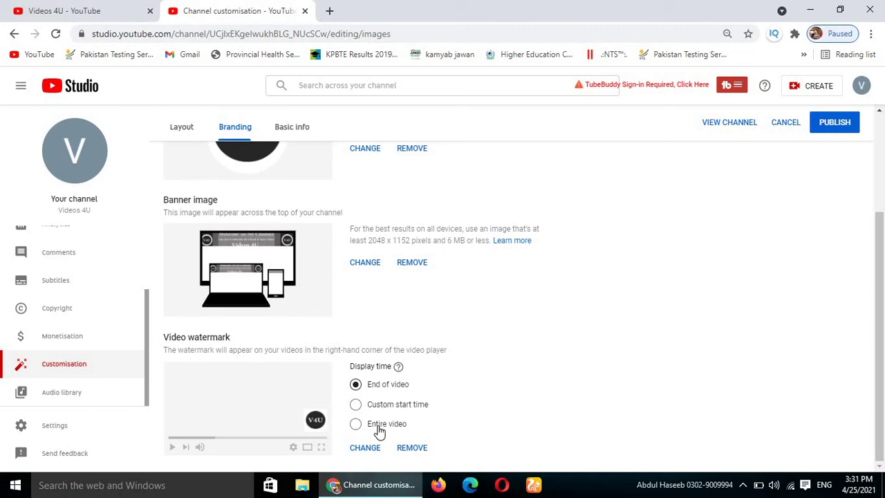
click(382, 428)
Step: Publish the branding changes and view the Layout tab
scroll(277, 302, up, 2)
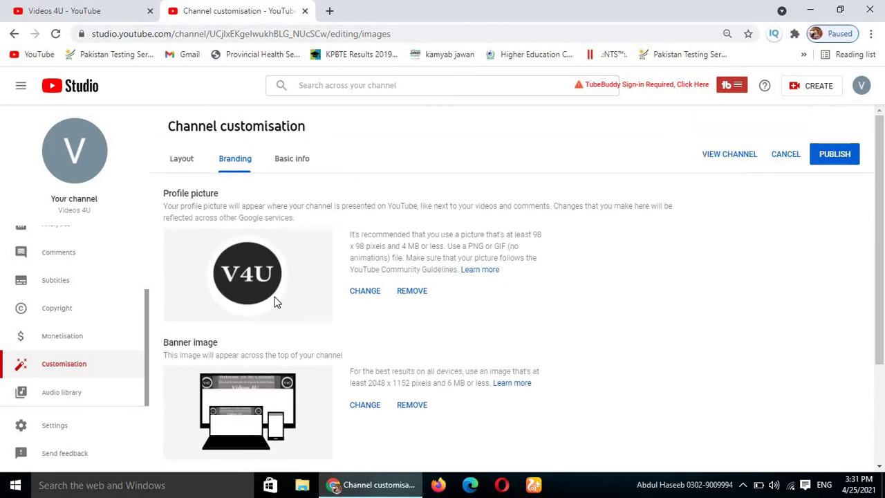
scroll(477, 263, down, 2)
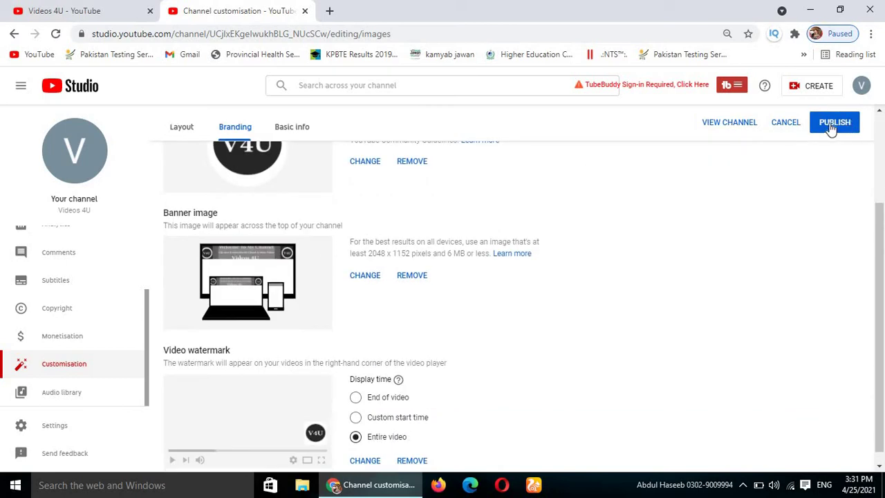
click(832, 129)
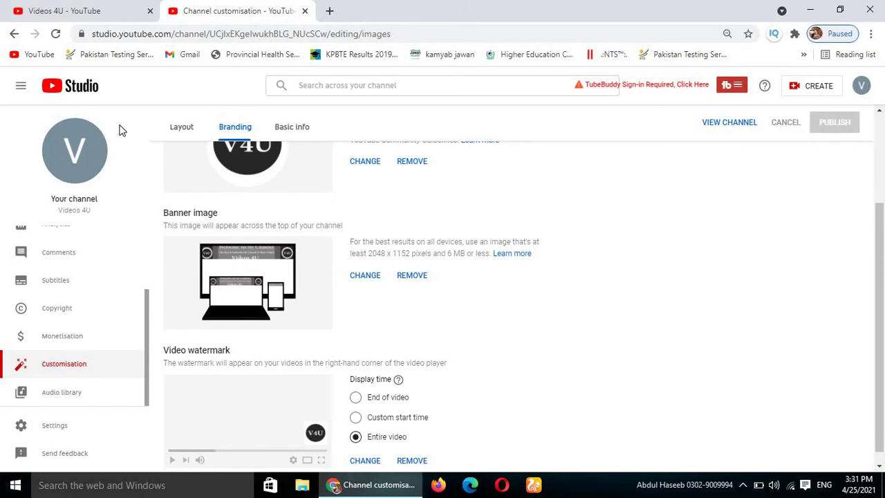
click(181, 128)
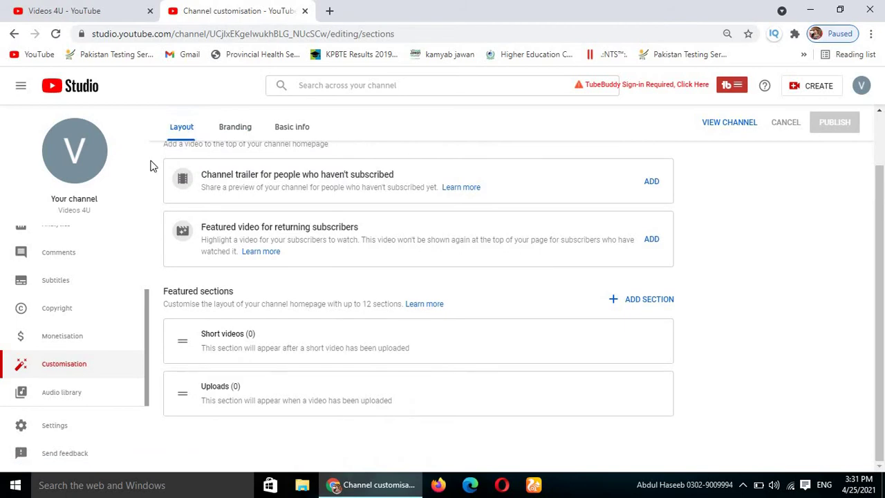
scroll(424, 312, up, 2)
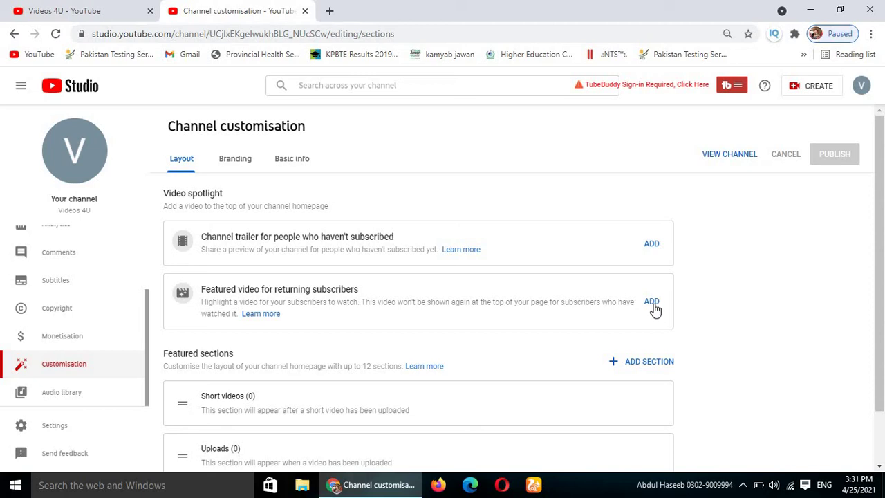
scroll(519, 330, down, 1)
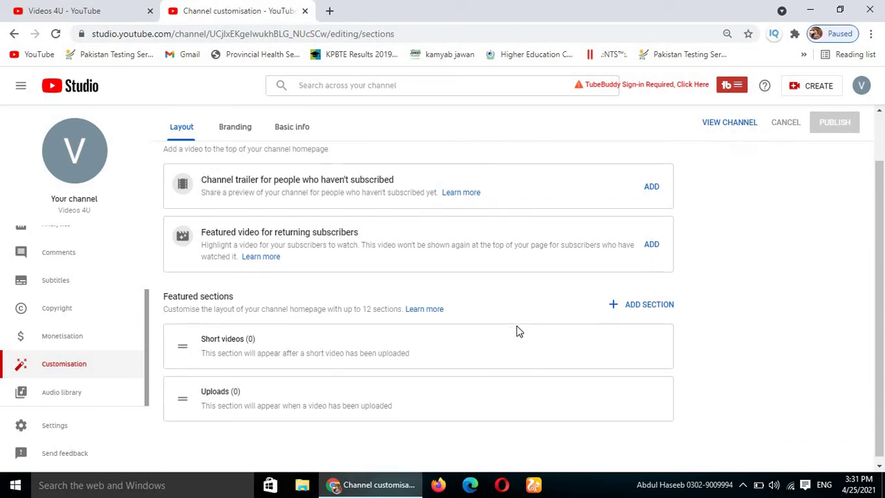
scroll(517, 325, up, 1)
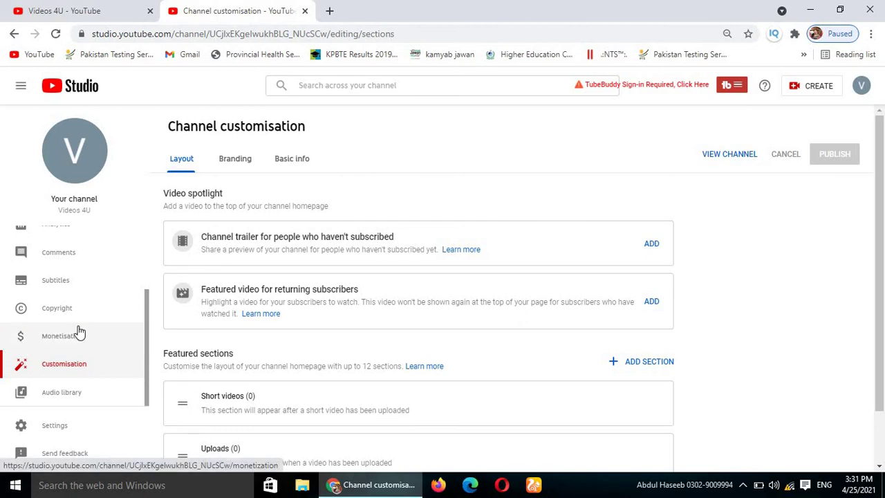
drag(150, 346, 150, 254)
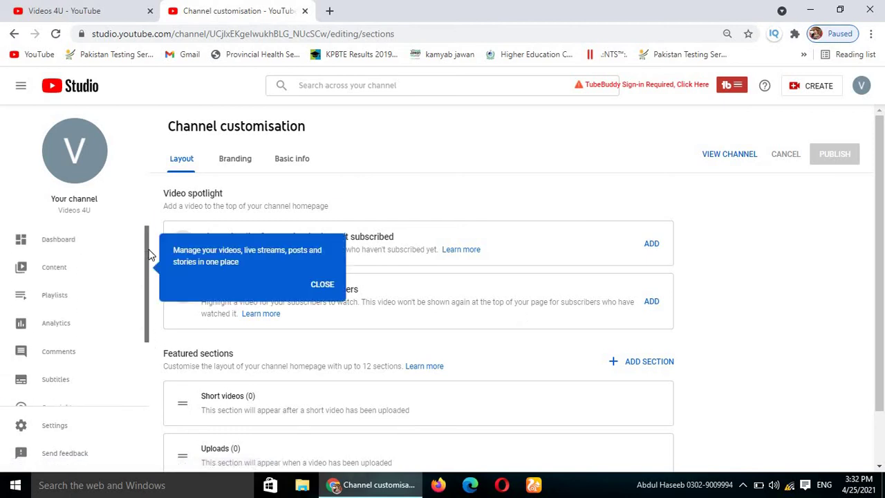
scroll(142, 376, down, 2)
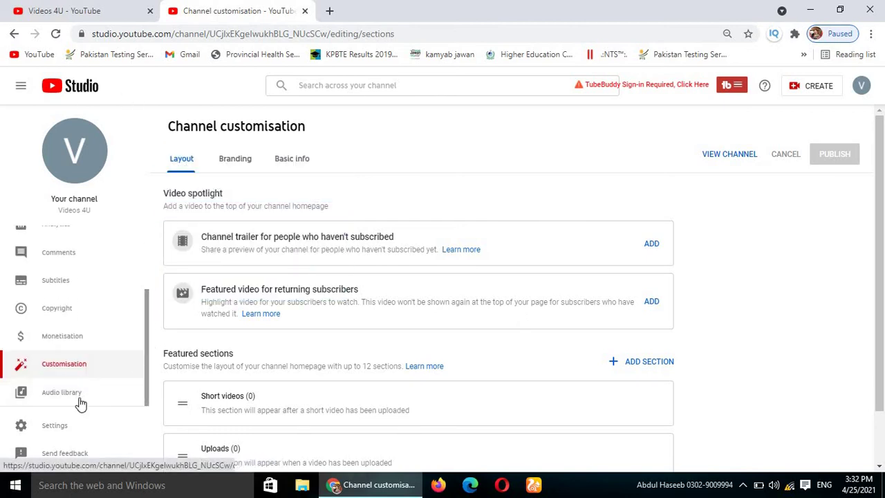
Step: In Settings, keep USD – US Dollar as the currency, then view Channel basic info
click(55, 430)
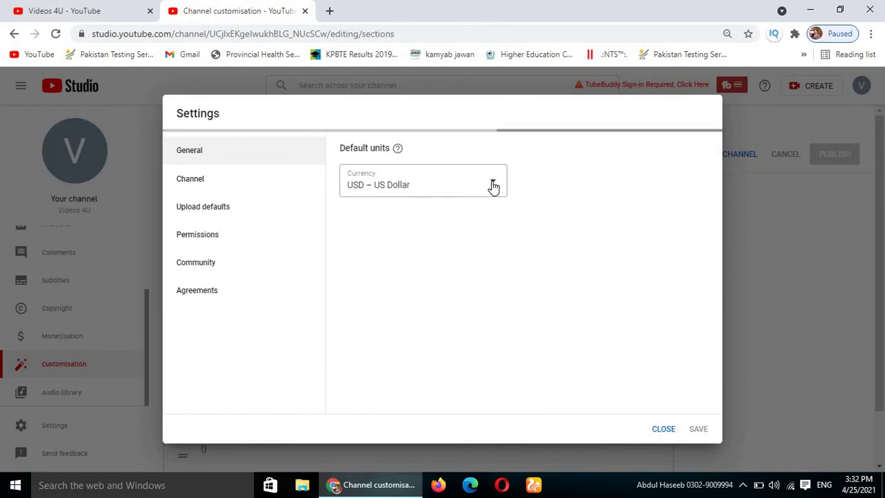
click(491, 185)
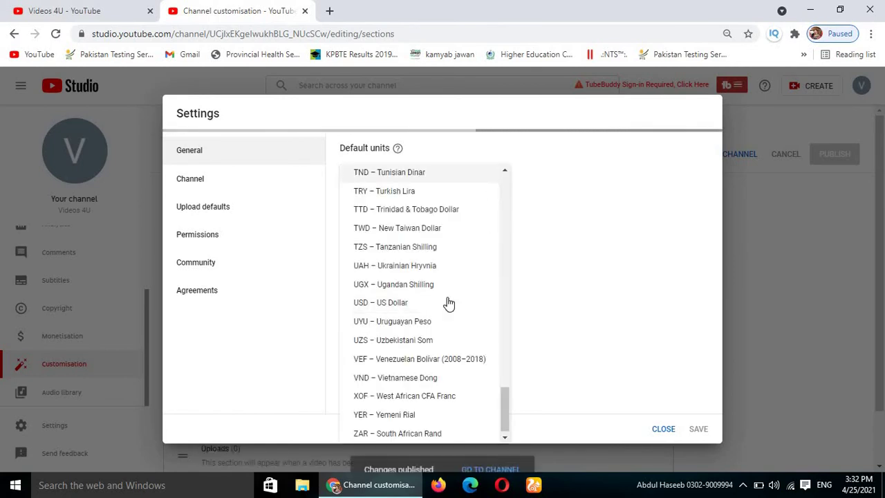
click(402, 304)
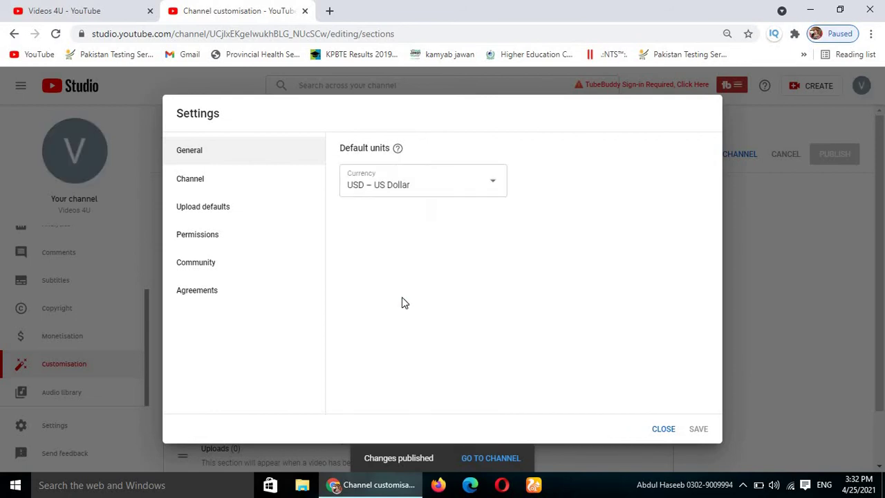
click(208, 185)
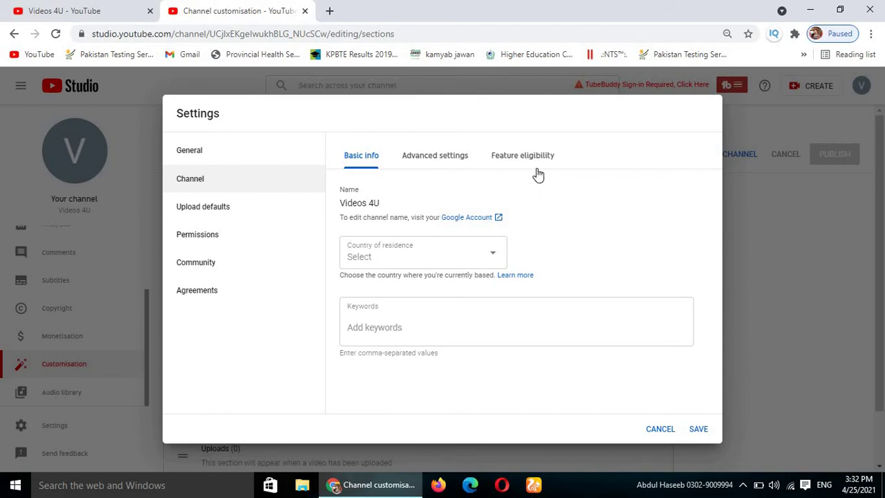
Step: Set the channel's country of residence to Pakistan
click(496, 254)
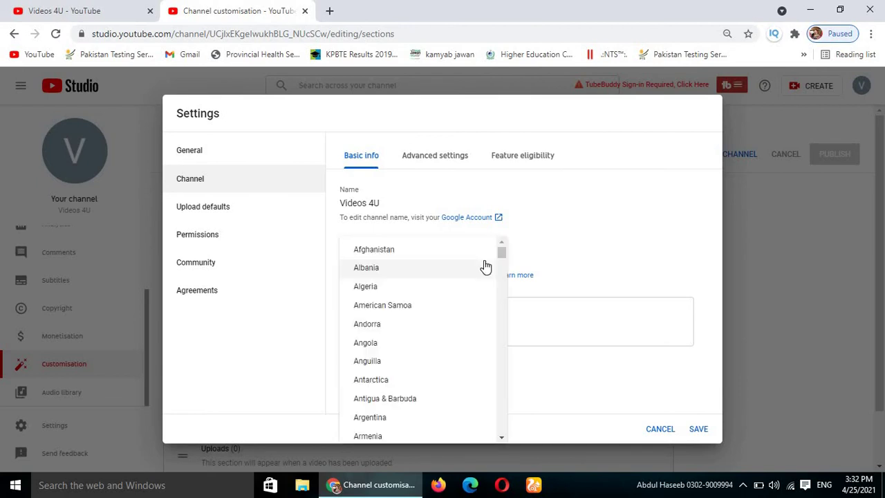
scroll(401, 349, down, 4)
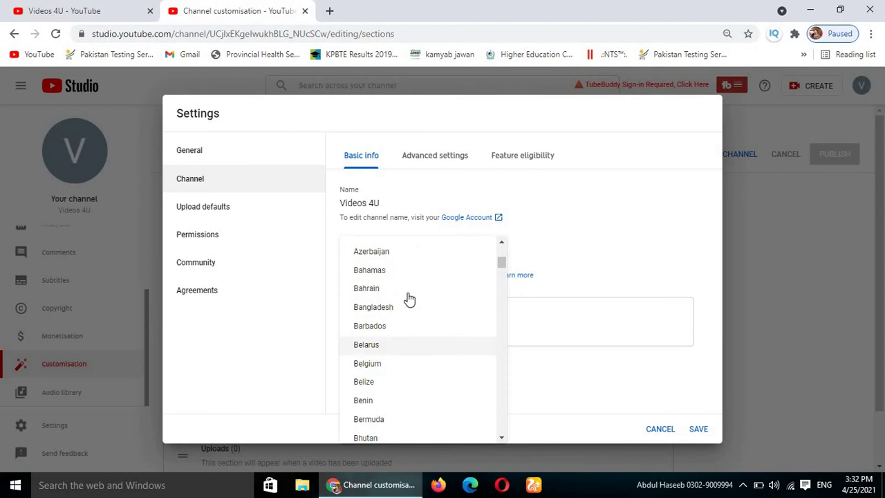
scroll(409, 298, down, 3)
scroll(413, 334, down, 7)
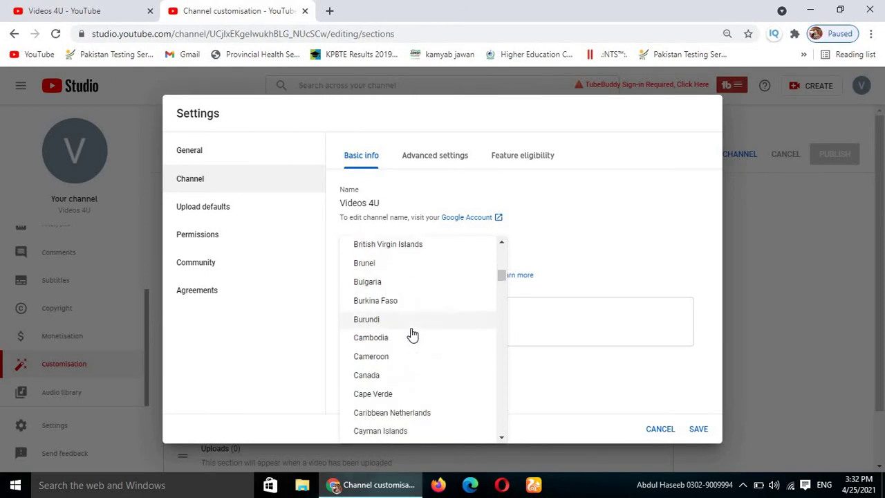
scroll(406, 335, down, 6)
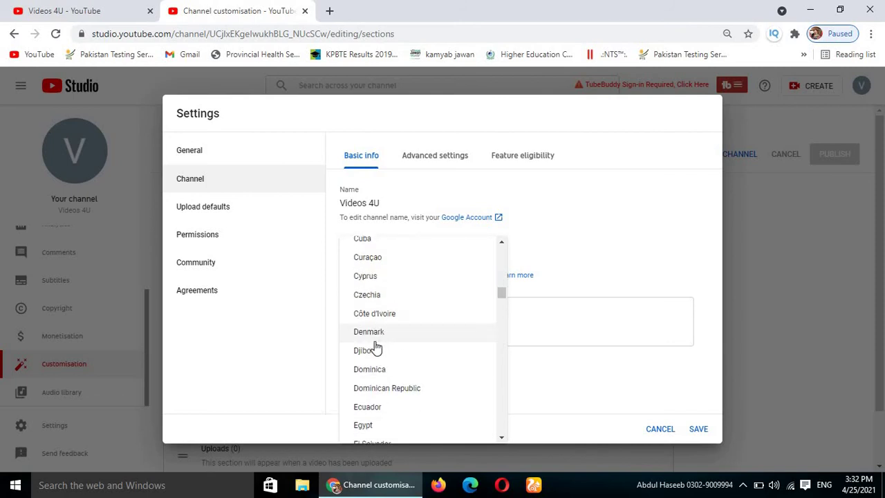
scroll(375, 348, down, 7)
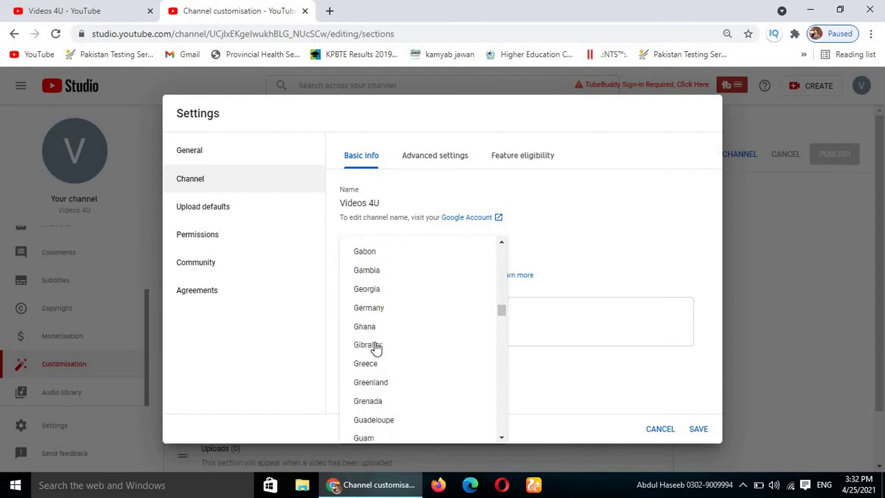
scroll(375, 348, down, 7)
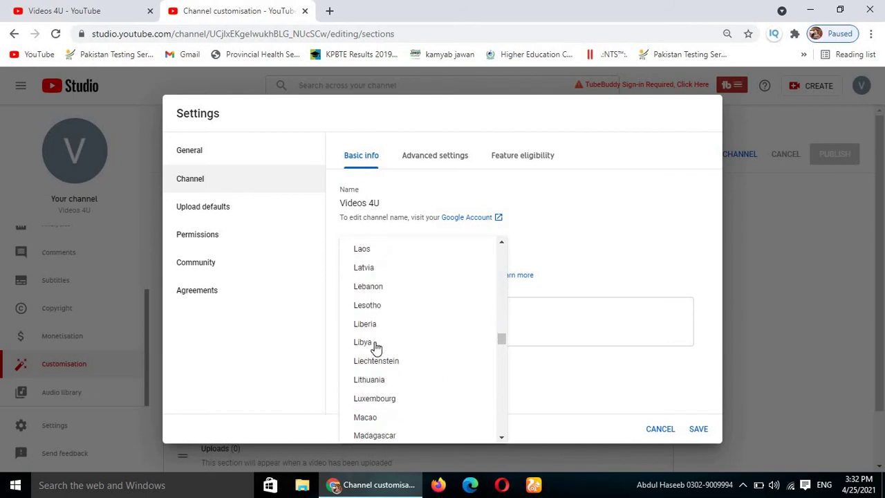
scroll(375, 347, down, 5)
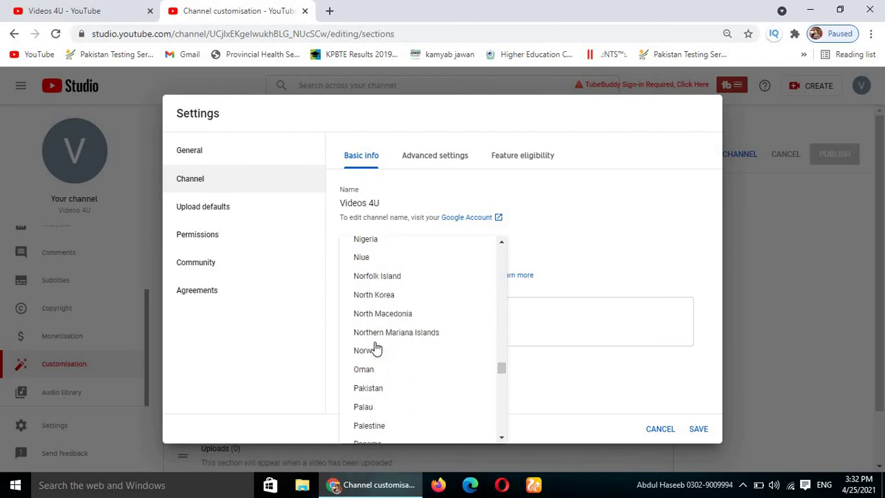
scroll(376, 343, up, 1)
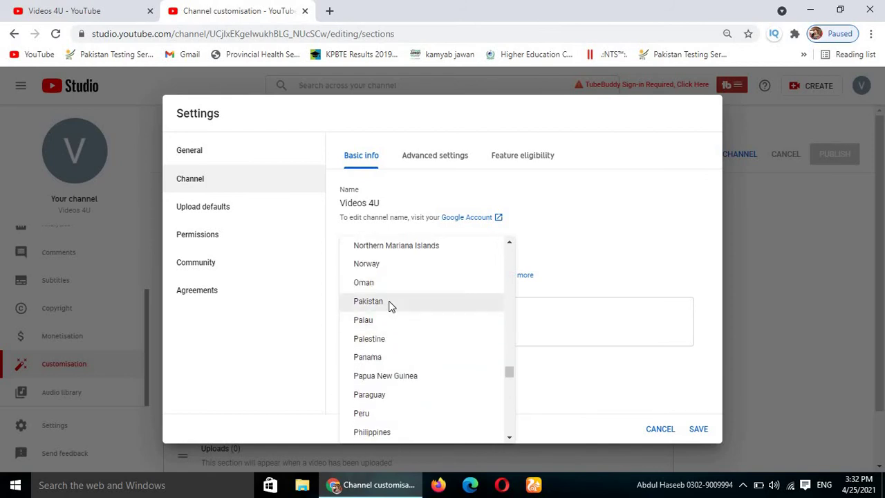
click(390, 307)
Step: Add the channel keywords videos4u and 'videos 4 u'
click(396, 334)
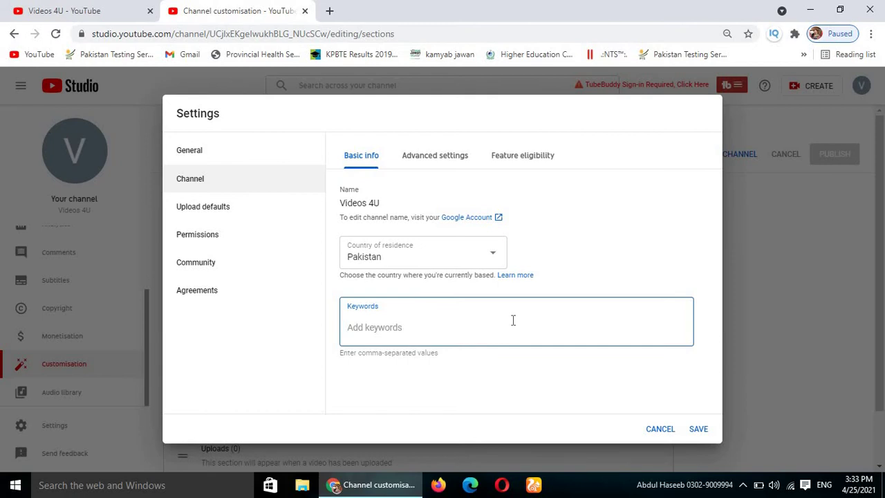
text(videos4u)
key(Return)
text(videos)
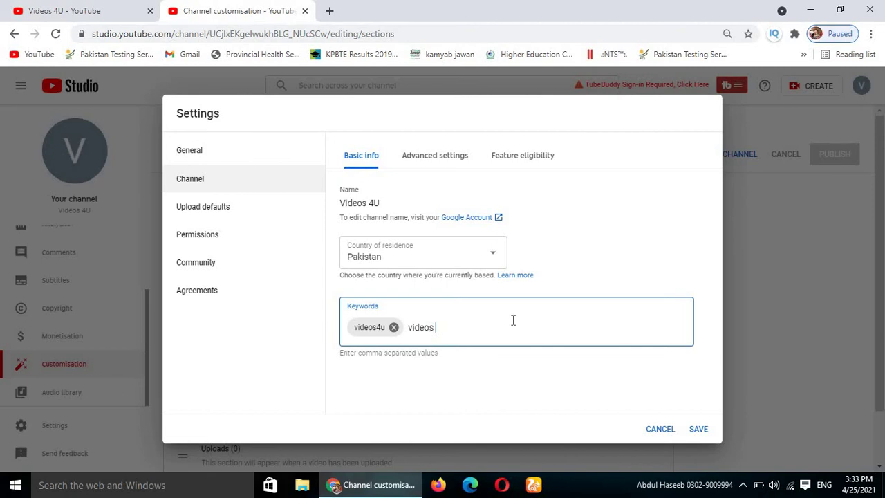
text( 4 u)
key(Return)
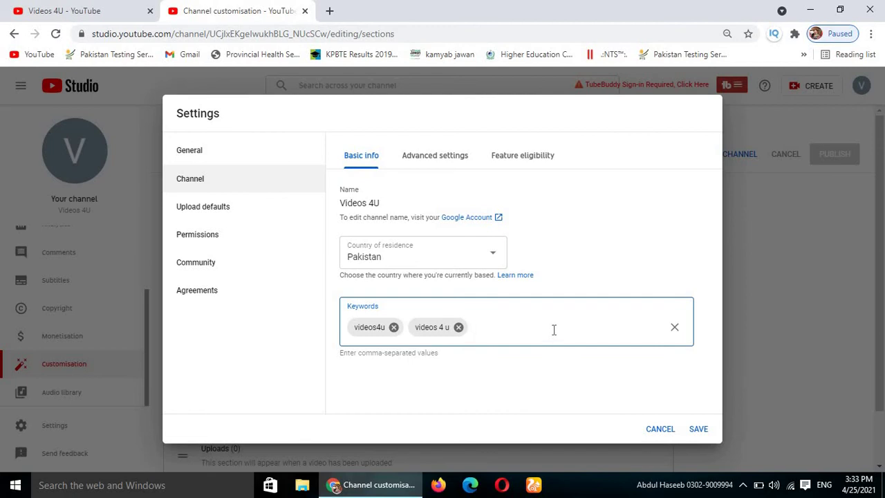
click(432, 162)
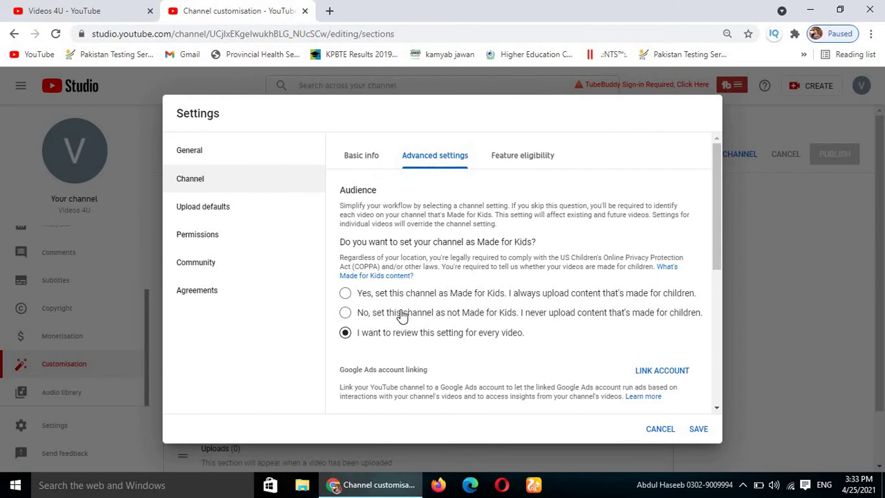
Step: Set the channel audience to 'No, set this channel as not Made for Kids'
click(345, 296)
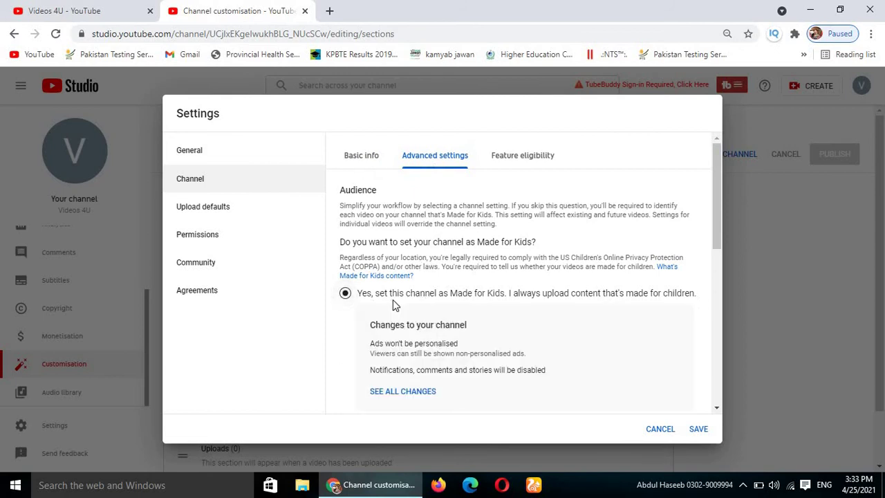
scroll(350, 315, down, 2)
scroll(350, 316, up, 1)
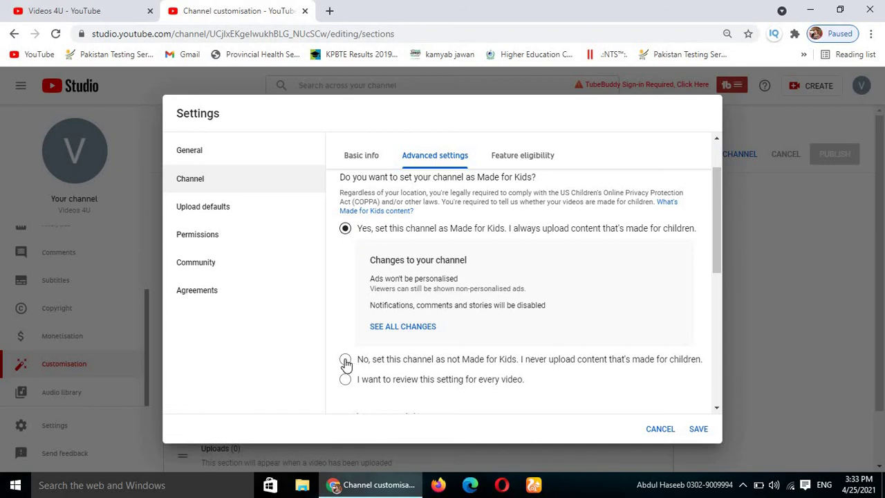
click(348, 360)
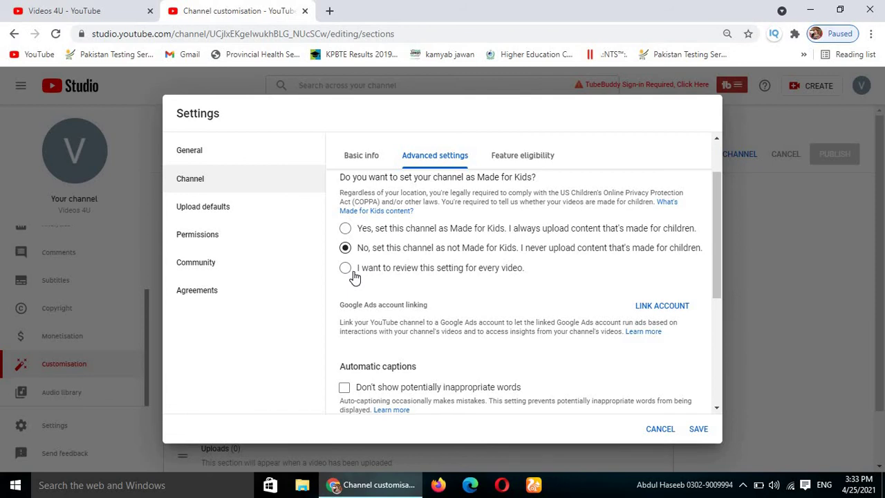
click(345, 269)
click(345, 249)
Step: Keep the subscriber count displayed, then view Feature eligibility
scroll(442, 299, down, 3)
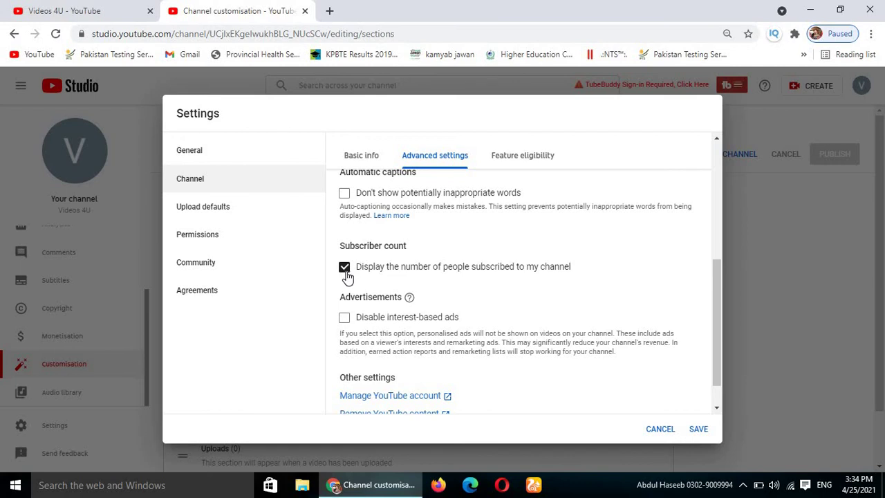
click(346, 270)
click(346, 268)
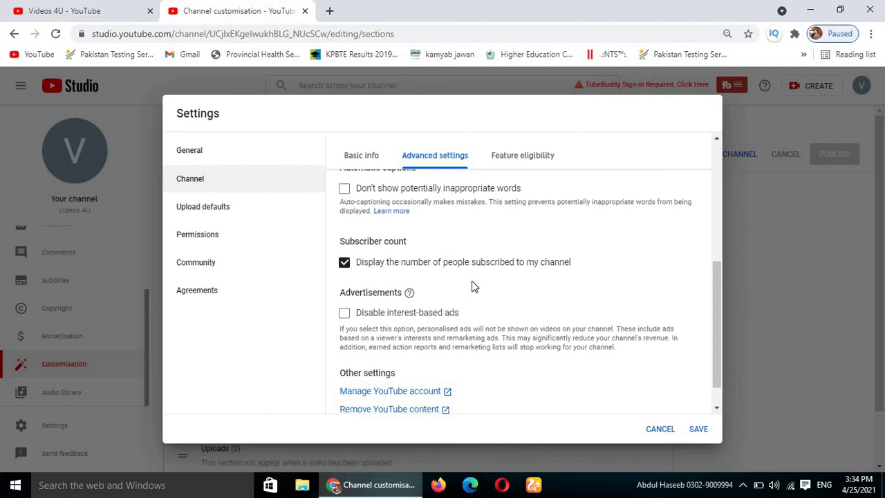
scroll(456, 286, down, 1)
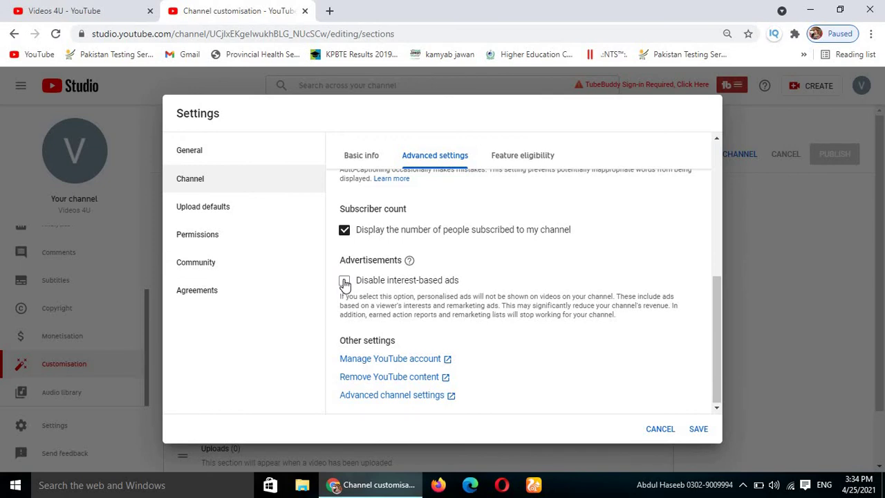
scroll(345, 283, up, 5)
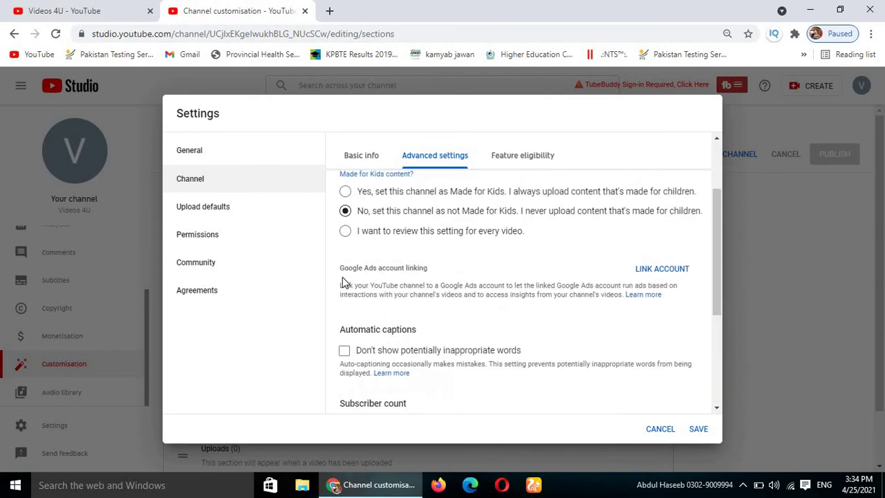
click(528, 160)
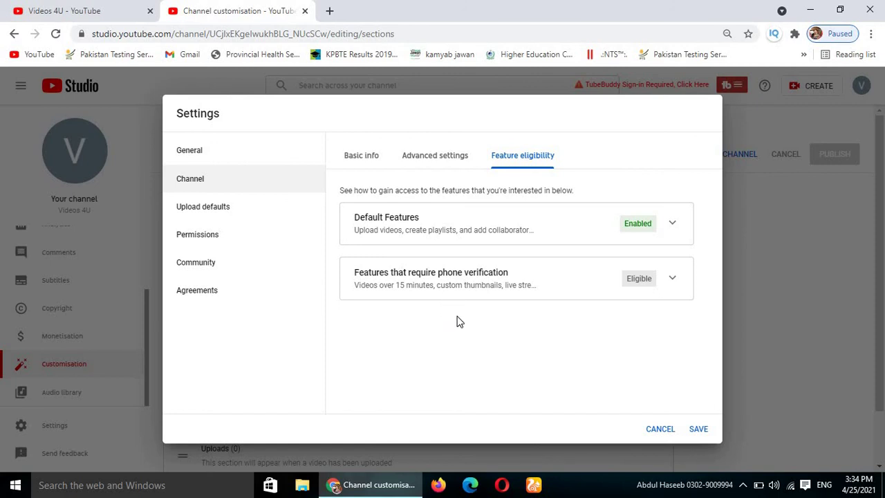
Step: Expand 'Features that require phone verification' and launch VERIFY PHONE NUMBER
click(671, 279)
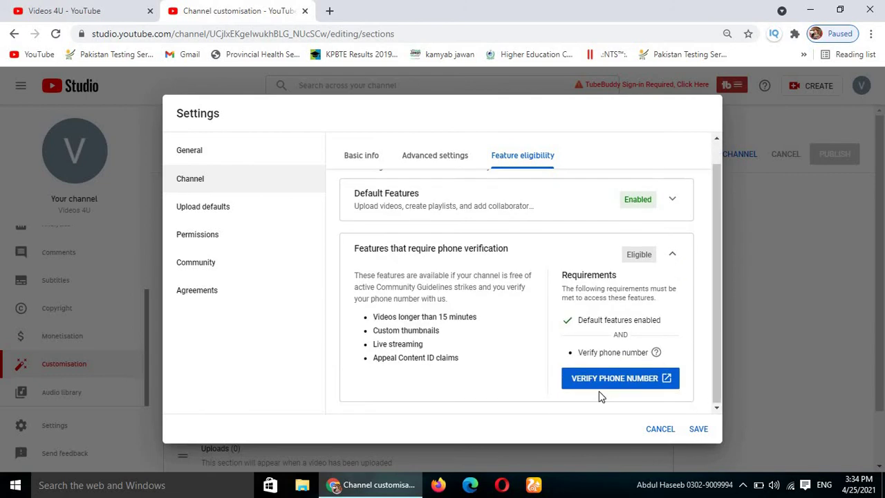
click(610, 382)
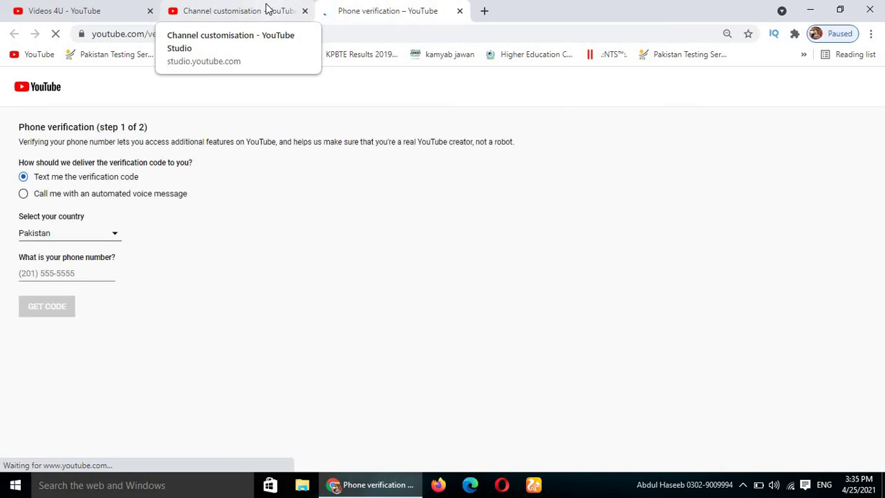
Step: Keep Pakistan, enter the channel's phone number and request a text verification code
click(62, 233)
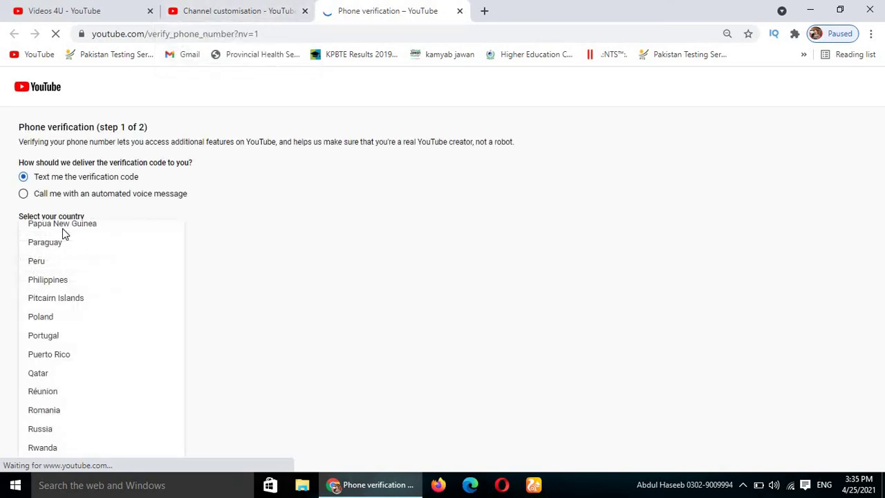
click(312, 207)
click(57, 273)
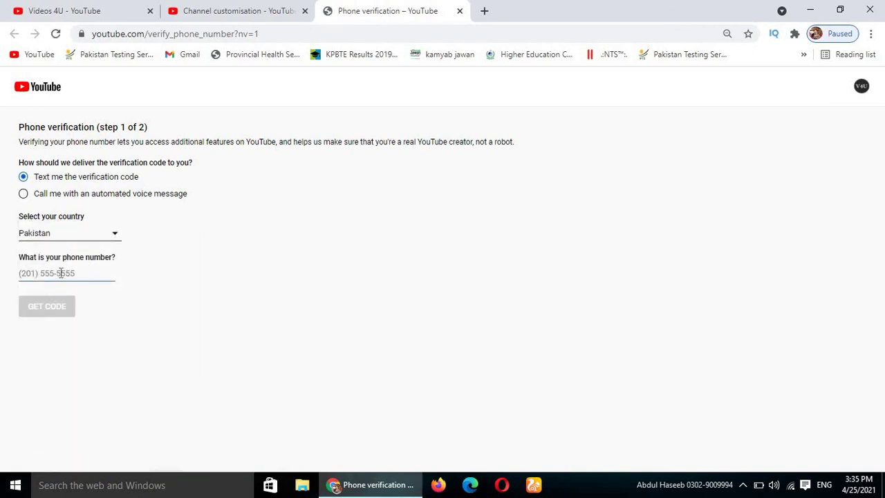
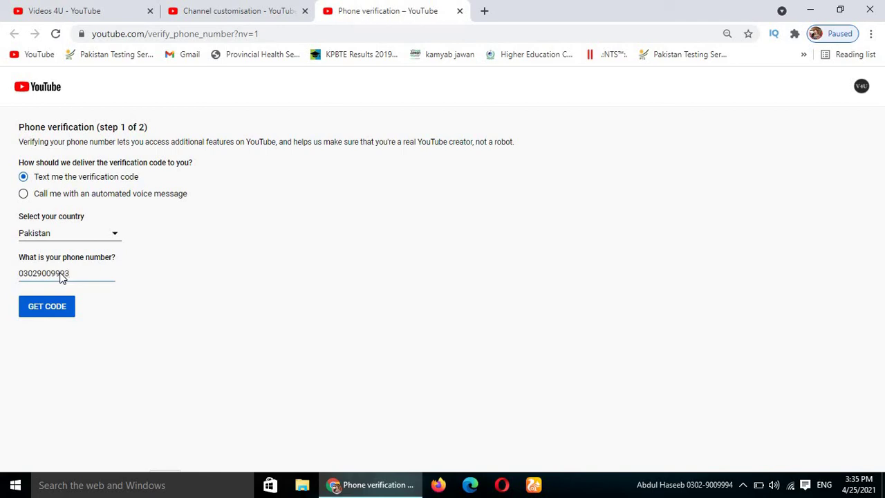
click(45, 309)
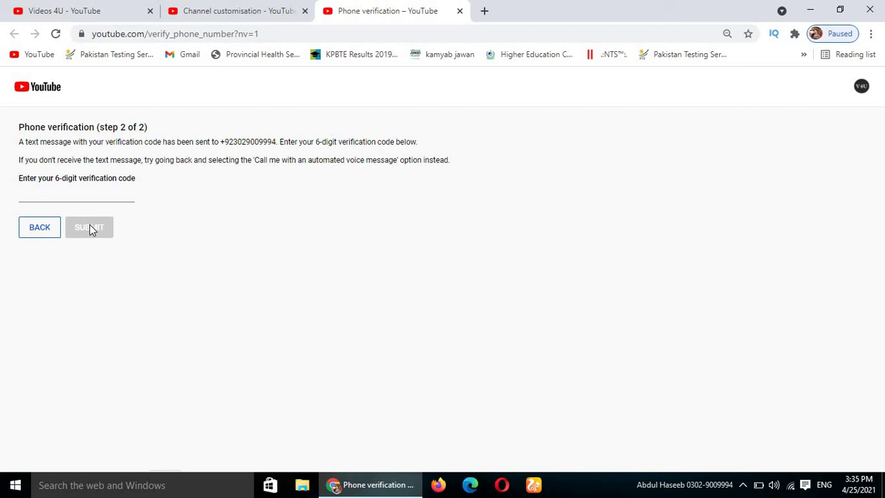
Step: Submit the six-digit verification code and return to the YouTube Studio tab
click(91, 193)
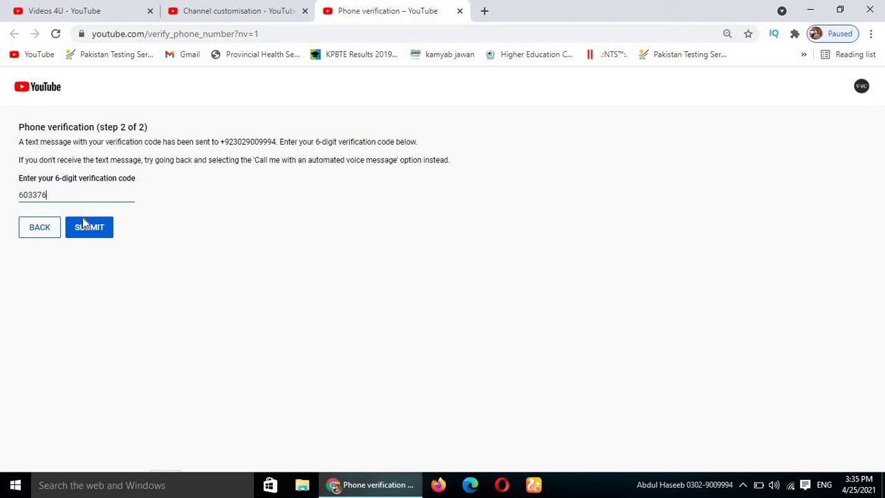
click(84, 218)
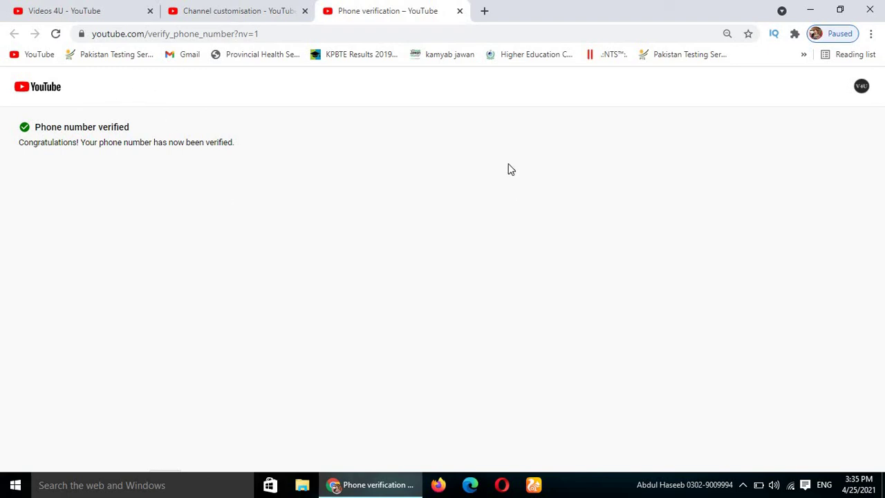
click(219, 8)
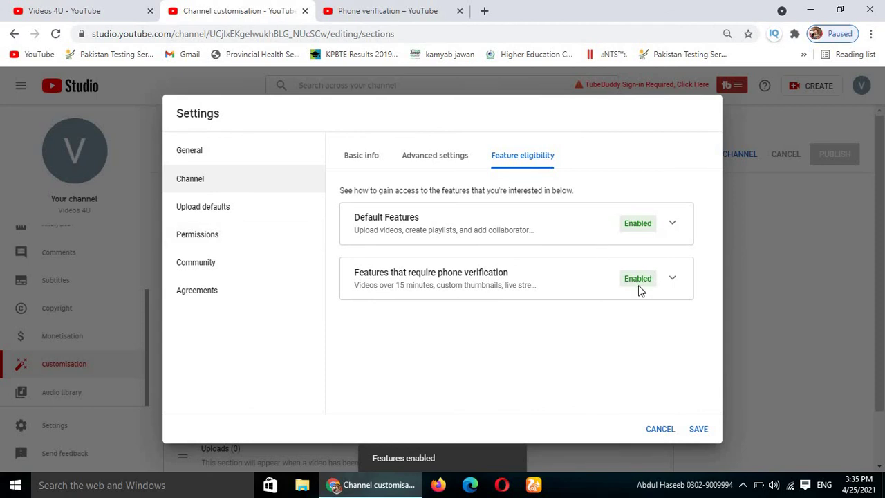
Step: In Upload defaults, write a welcome description inviting viewers to like, share and subscribe, ending #videos4u
click(202, 209)
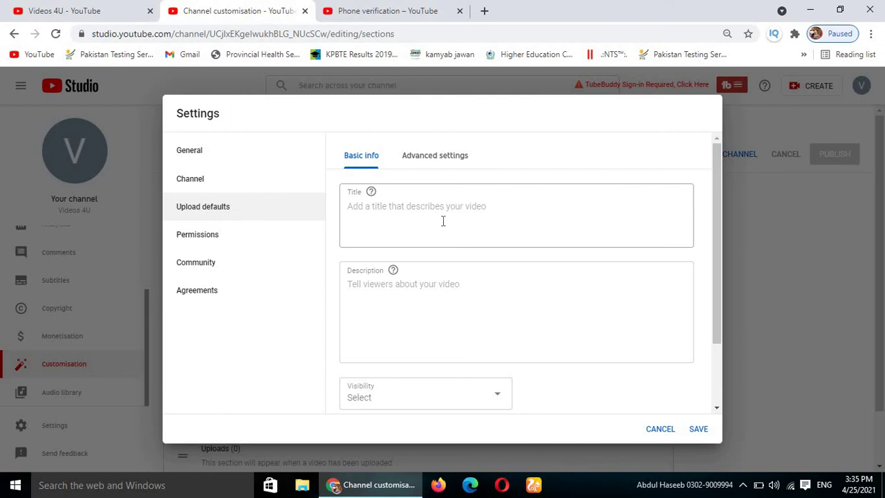
click(443, 221)
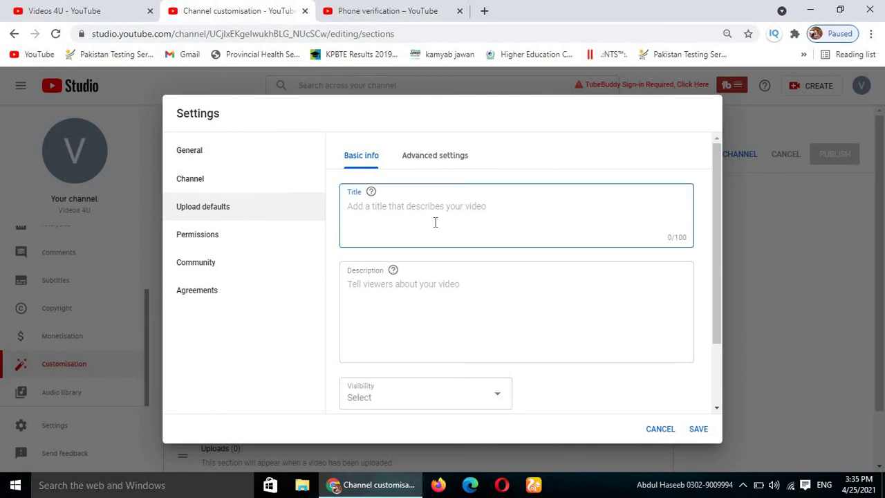
click(415, 331)
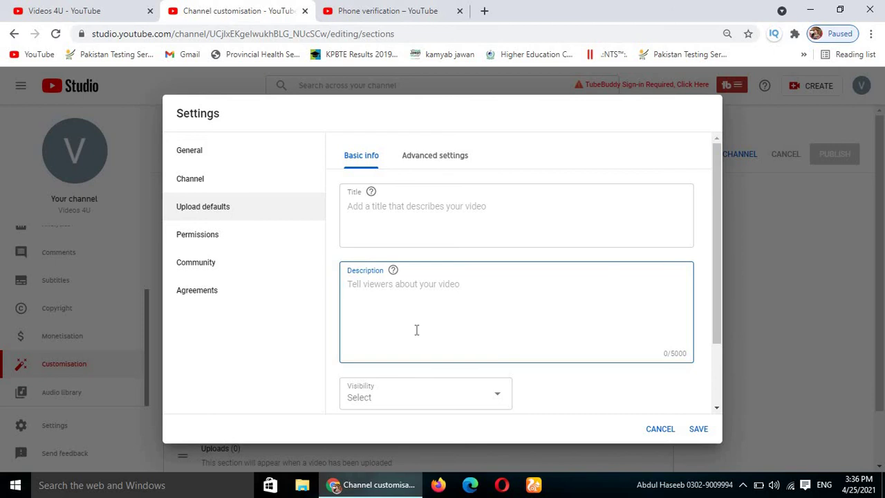
text(#v)
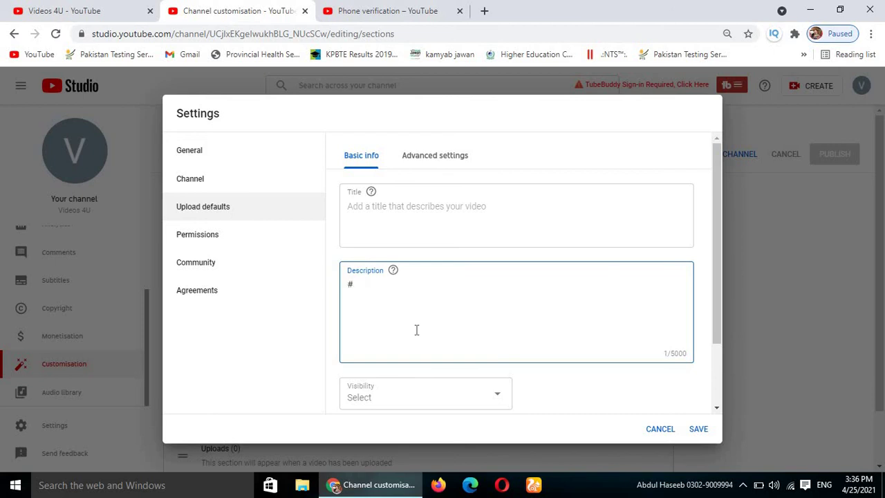
key(BackSpace)
key(BackSpace)
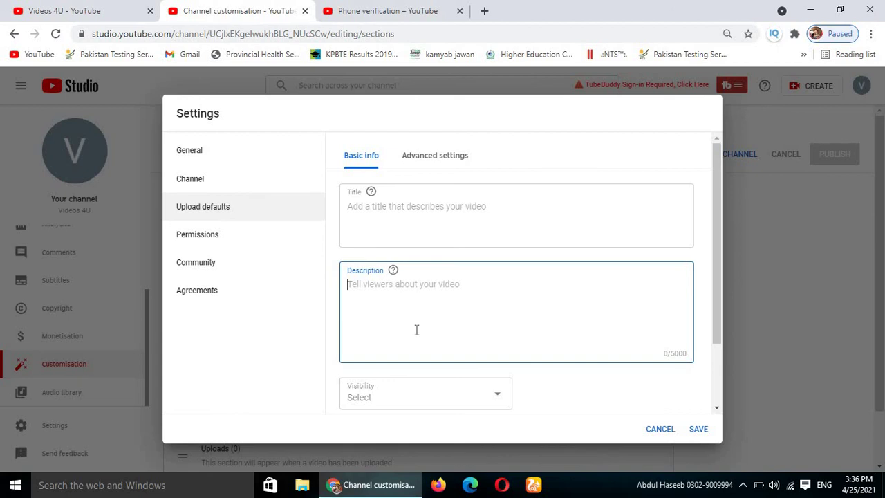
text(Wel)
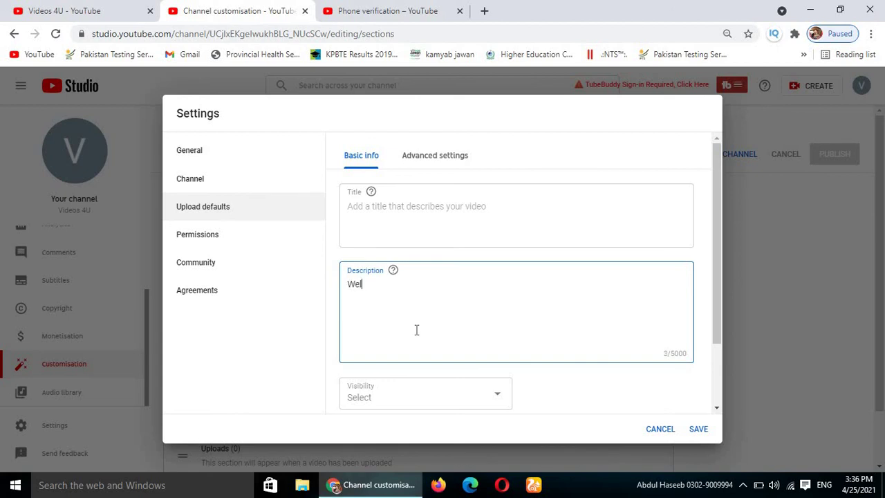
text(com to my channel )
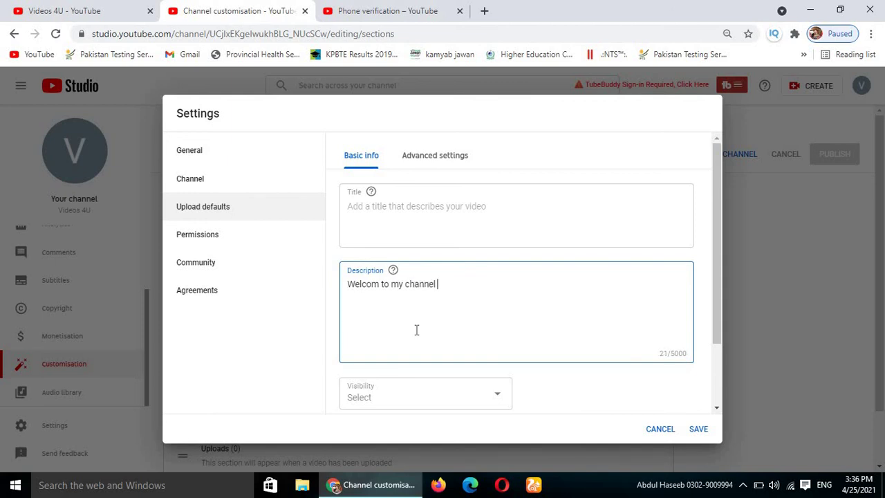
text(like share)
key(BackSpace)
text(e and subscir)
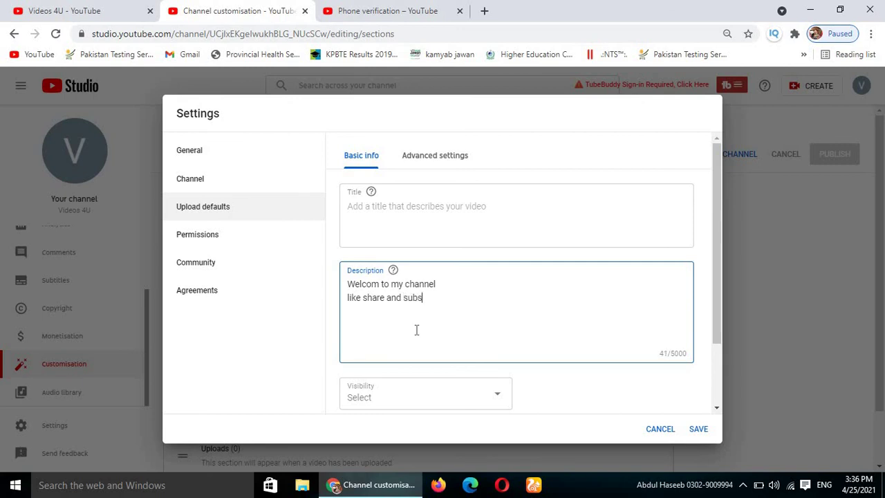
key(BackSpace)
text(be no)
key(BackSpace)
key(BackSpace)
text(for more)
text(new b)
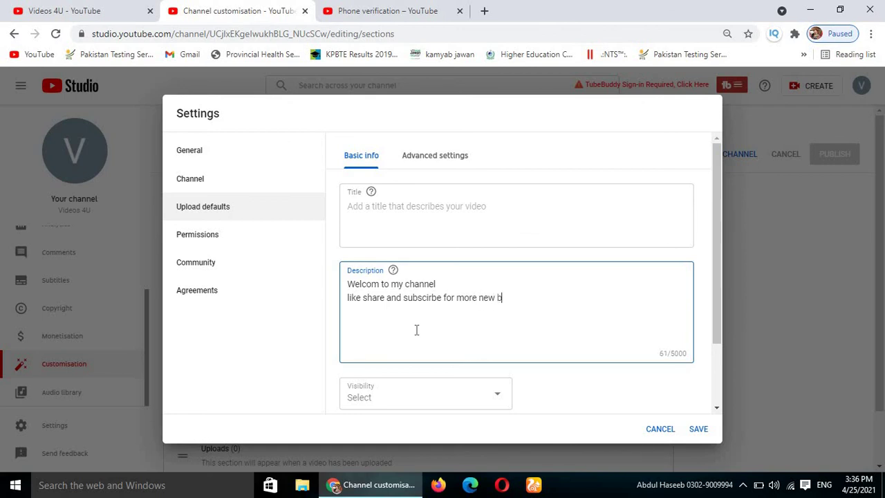
text(ideos)
text(@)
key(BackSpace)
text(#videos)
Step: Set the default upload visibility to Unlisted, then move on to the Permissions section
scroll(476, 346, down, 1)
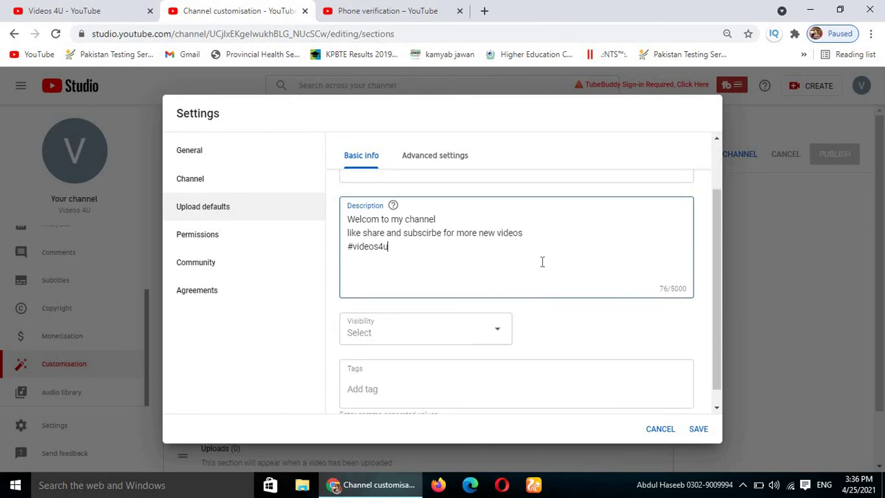
click(500, 335)
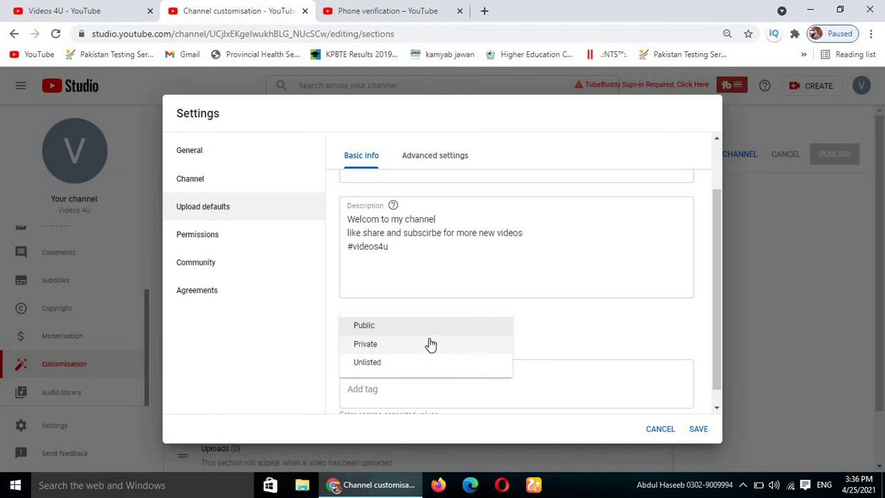
click(367, 362)
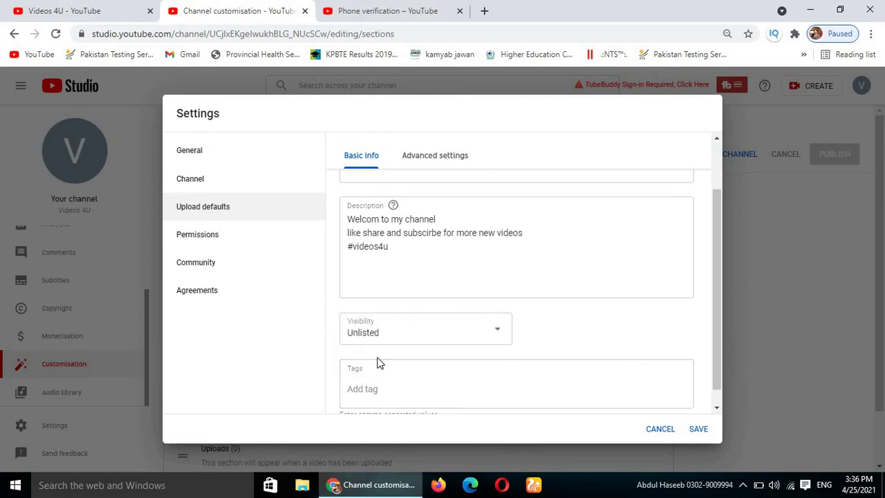
scroll(377, 367, down, 1)
click(415, 370)
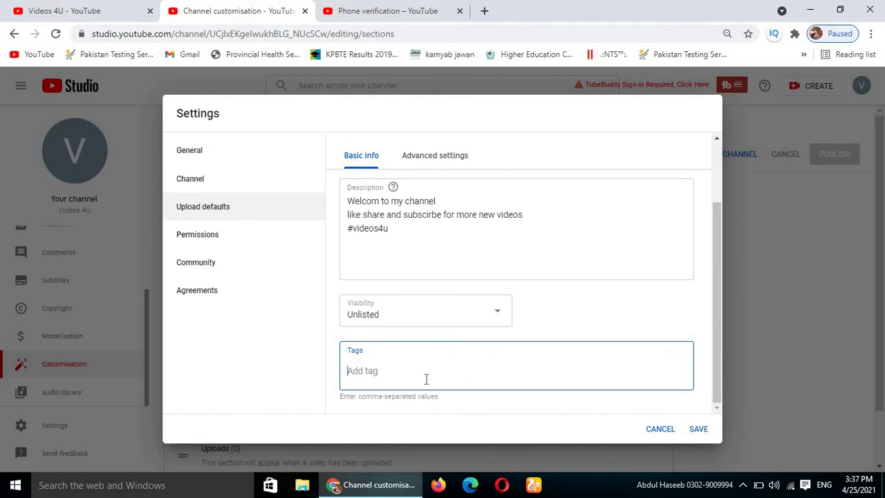
click(200, 243)
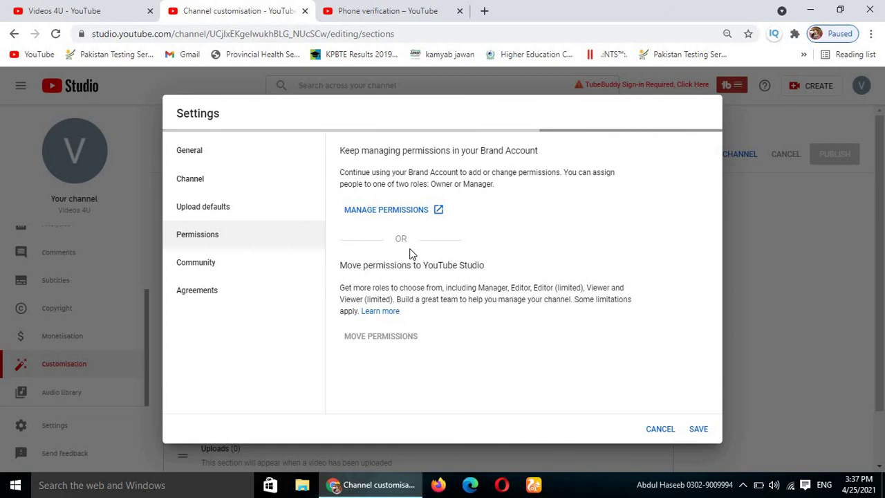
Step: Show Community's automated filters: moderators, approved and hidden users, and the empty blocked words list
click(193, 269)
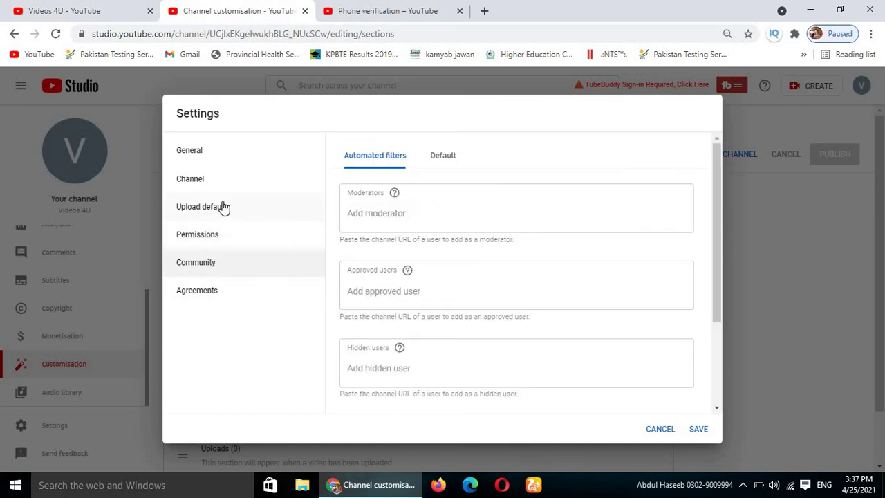
click(223, 207)
click(195, 265)
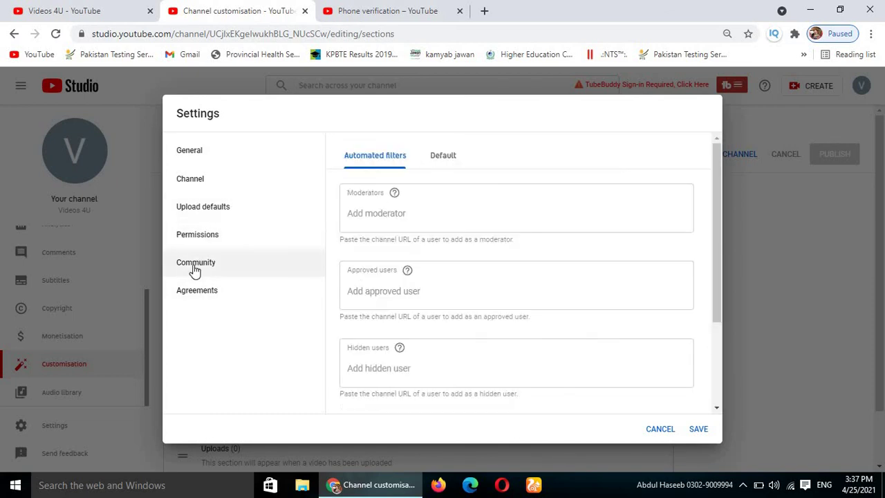
click(408, 213)
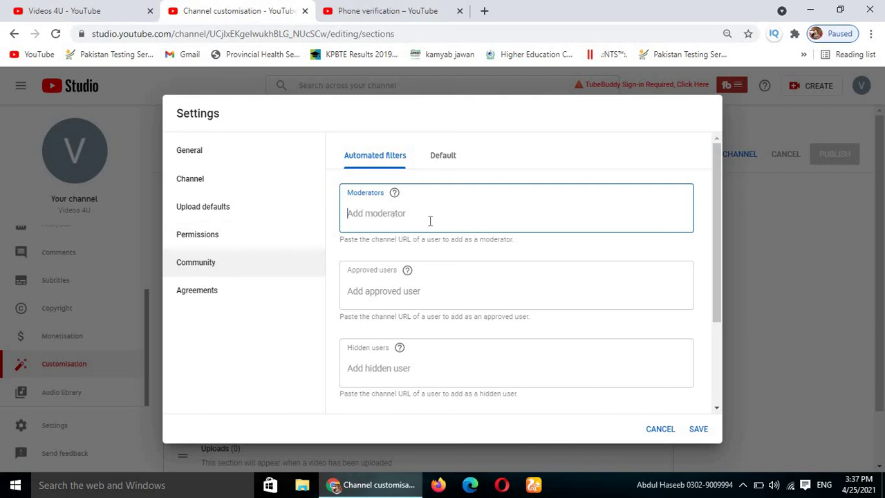
scroll(412, 291, down, 1)
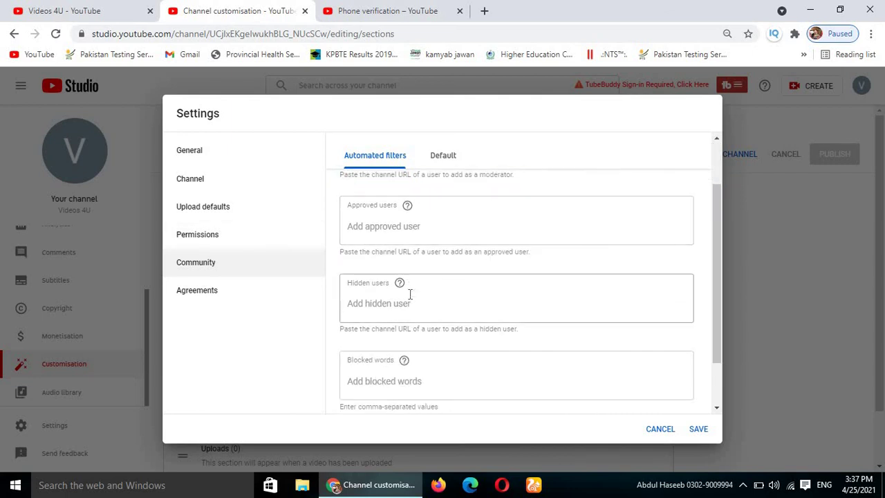
scroll(411, 294, down, 1)
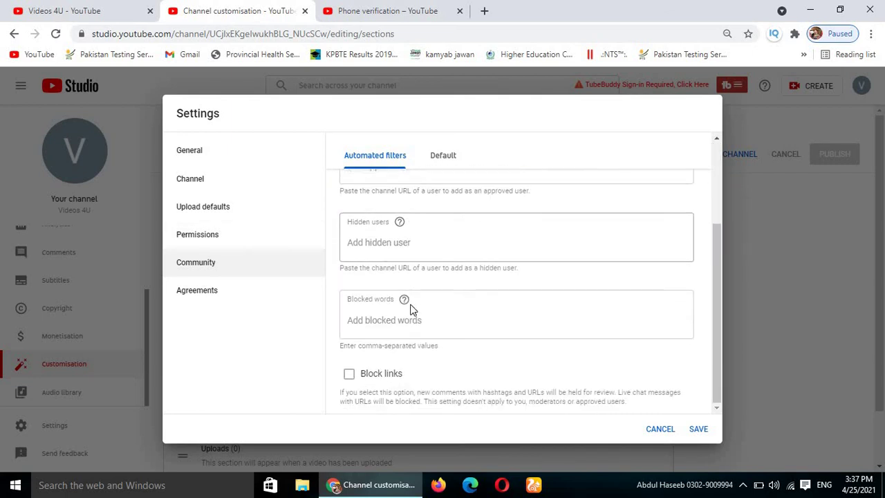
click(451, 324)
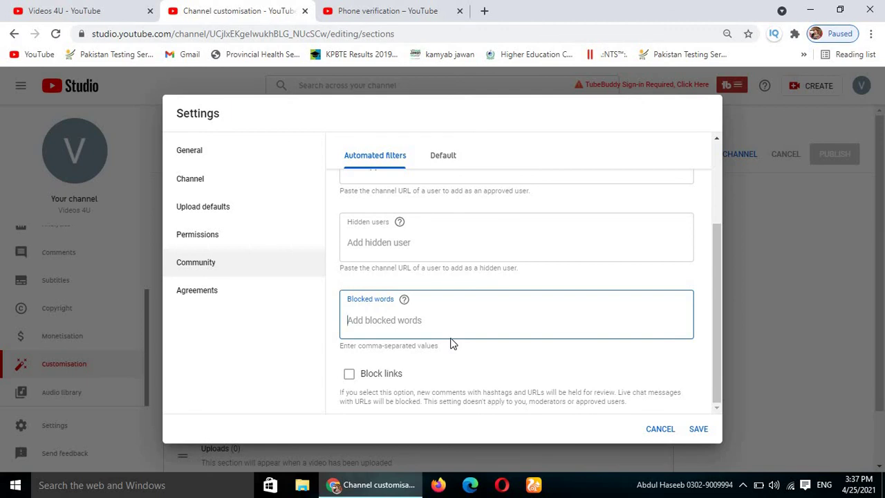
scroll(421, 266, up, 2)
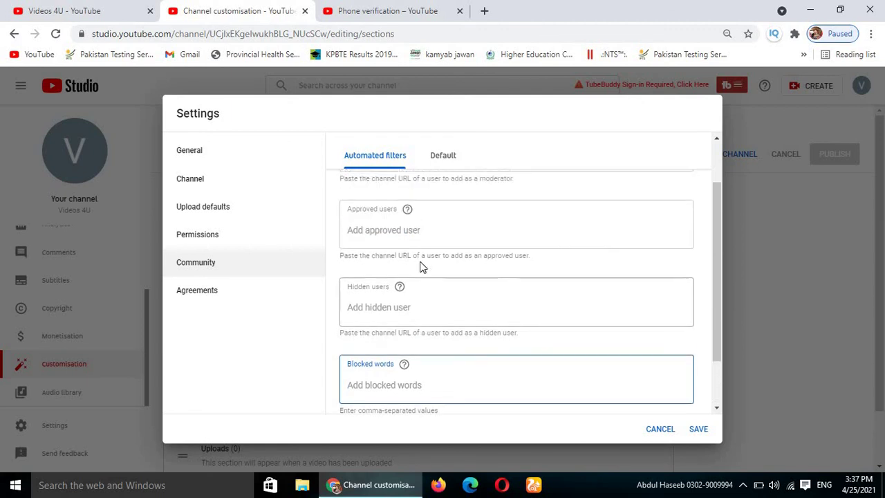
Step: Save all settings changes from the General section, then view the Dashboard showing 0 subscribers
click(222, 153)
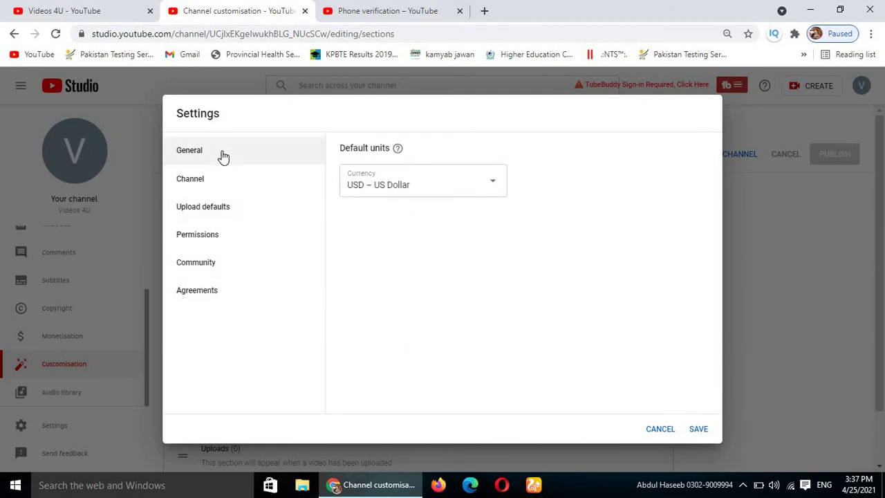
click(698, 429)
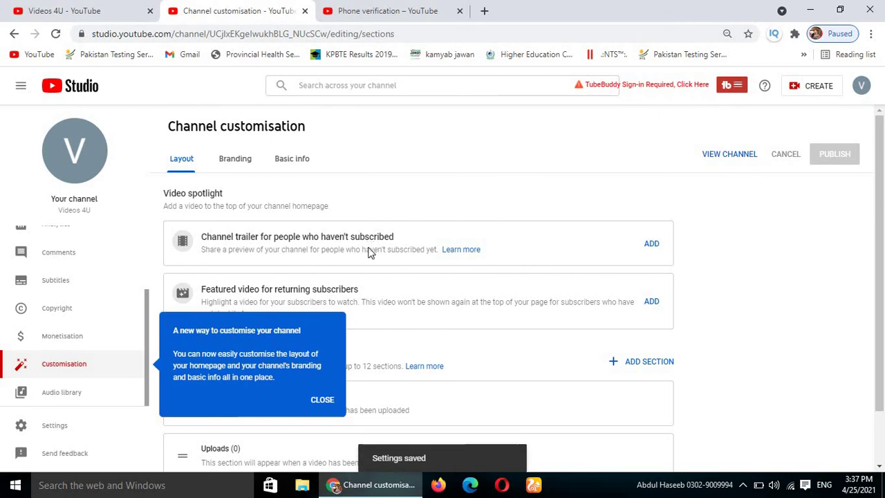
scroll(367, 253, down, 2)
scroll(366, 253, up, 2)
scroll(97, 307, up, 3)
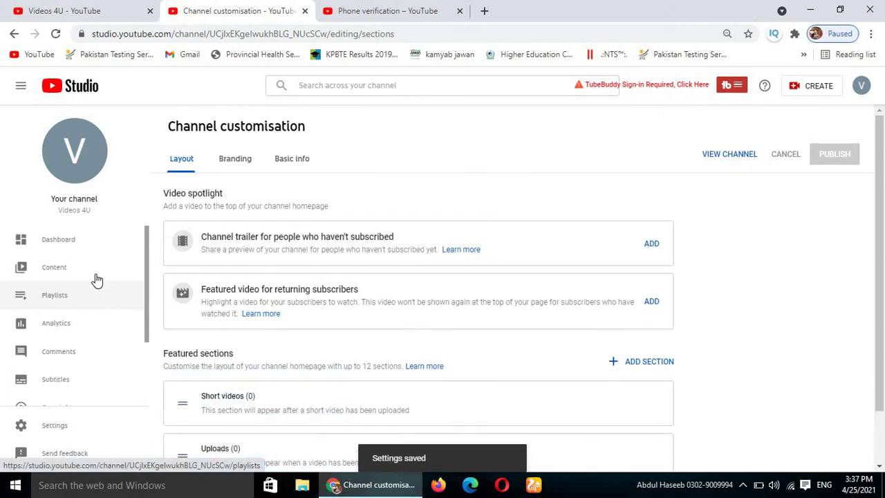
click(70, 244)
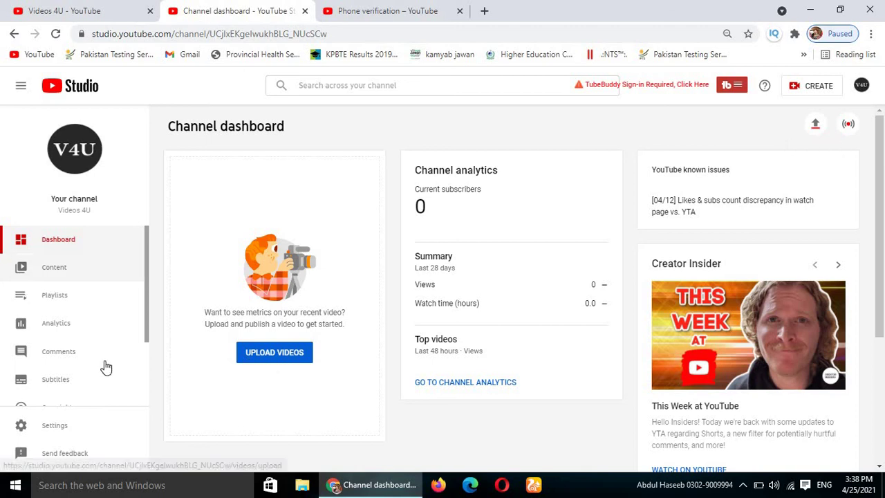
Step: Review the channel analytics showing no views in 28 days, then minimise Chrome to the desktop
click(96, 314)
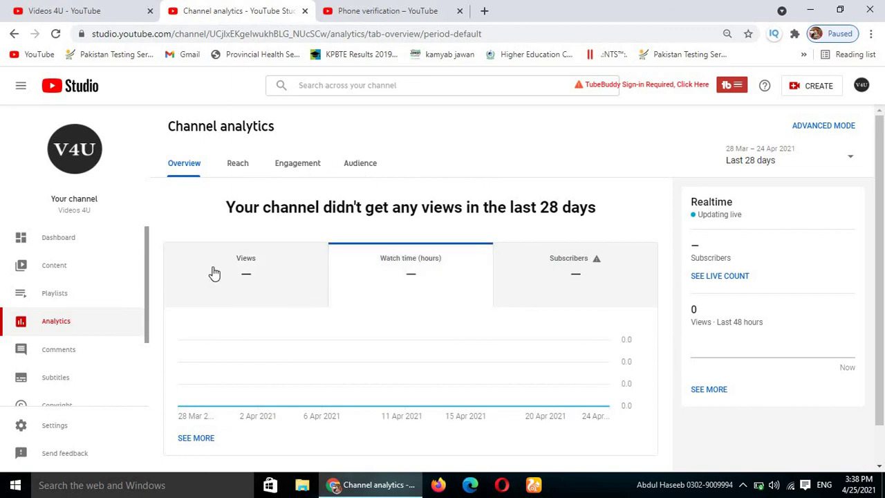
scroll(48, 377, down, 2)
scroll(49, 367, up, 2)
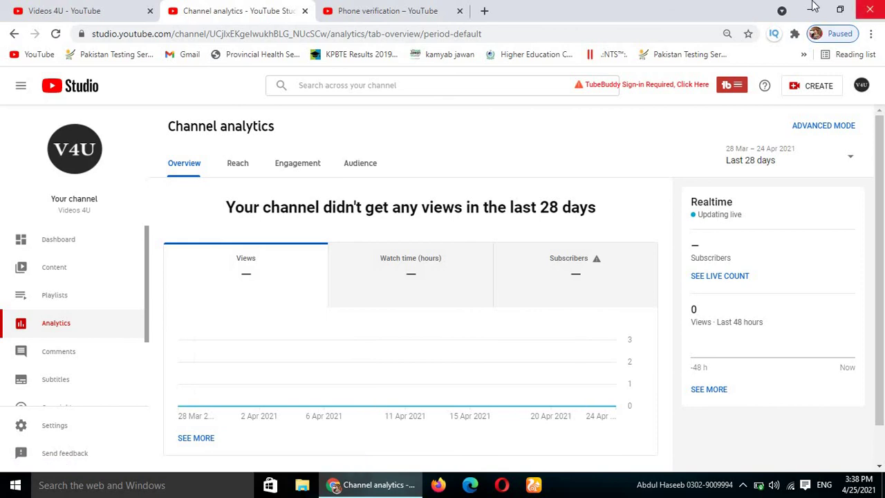
click(812, 9)
click(741, 482)
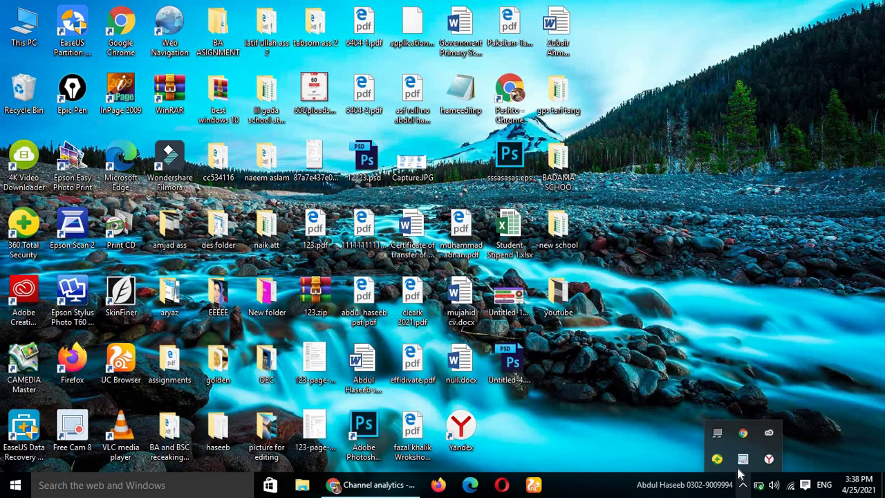